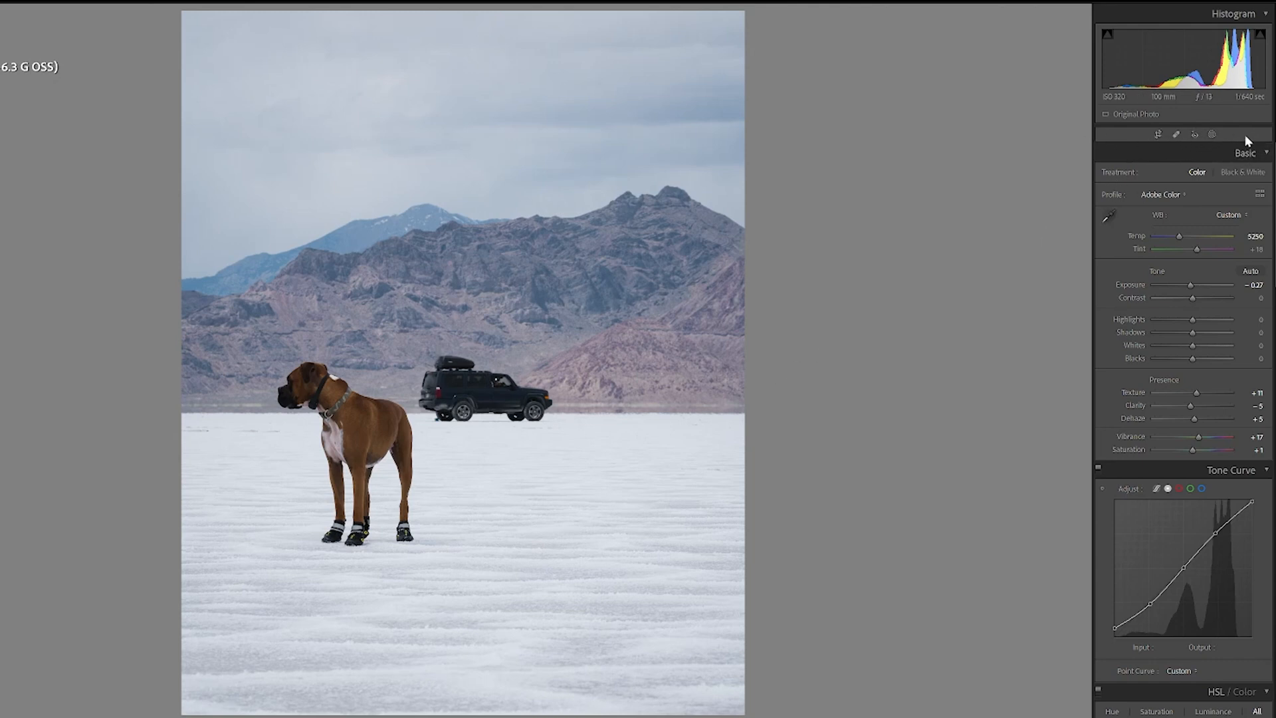
Step: Open masking, create a Select Subject mask on the dog and vehicle, and raise its exposure to about 0.07
{"action": "left_click", "coordinate": [1212, 135]}
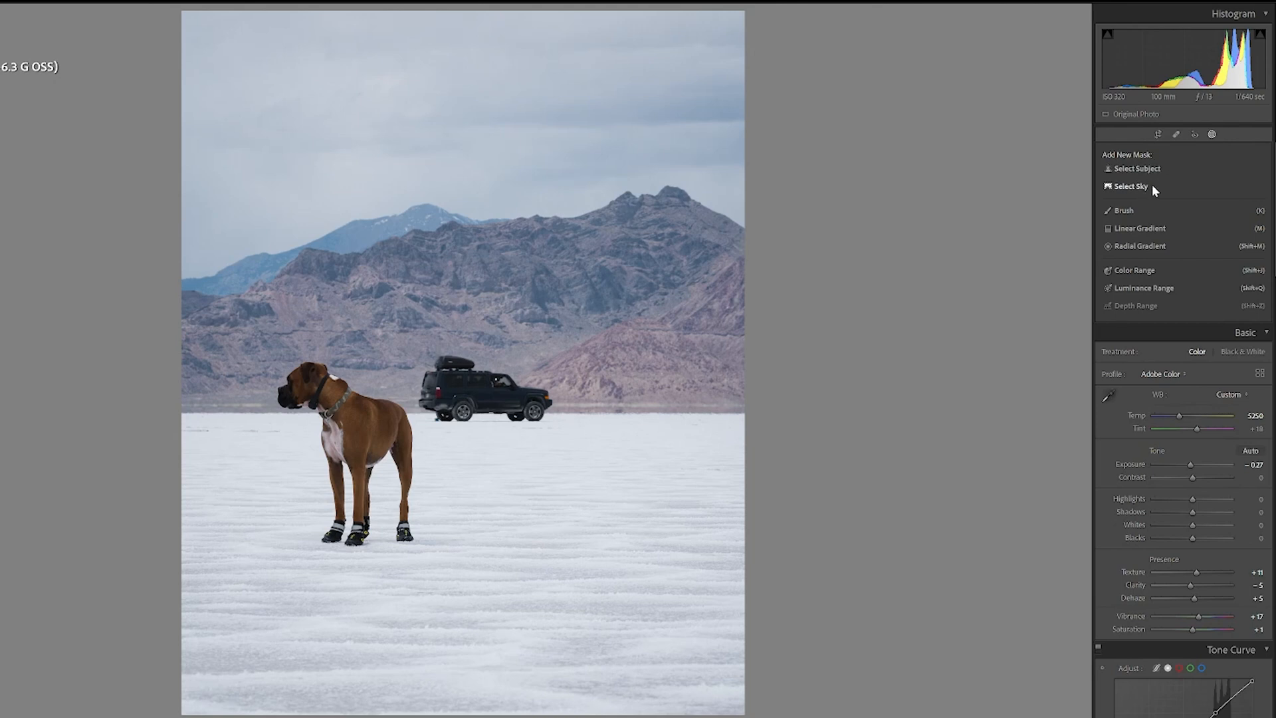
{"action": "left_click", "coordinate": [1211, 134]}
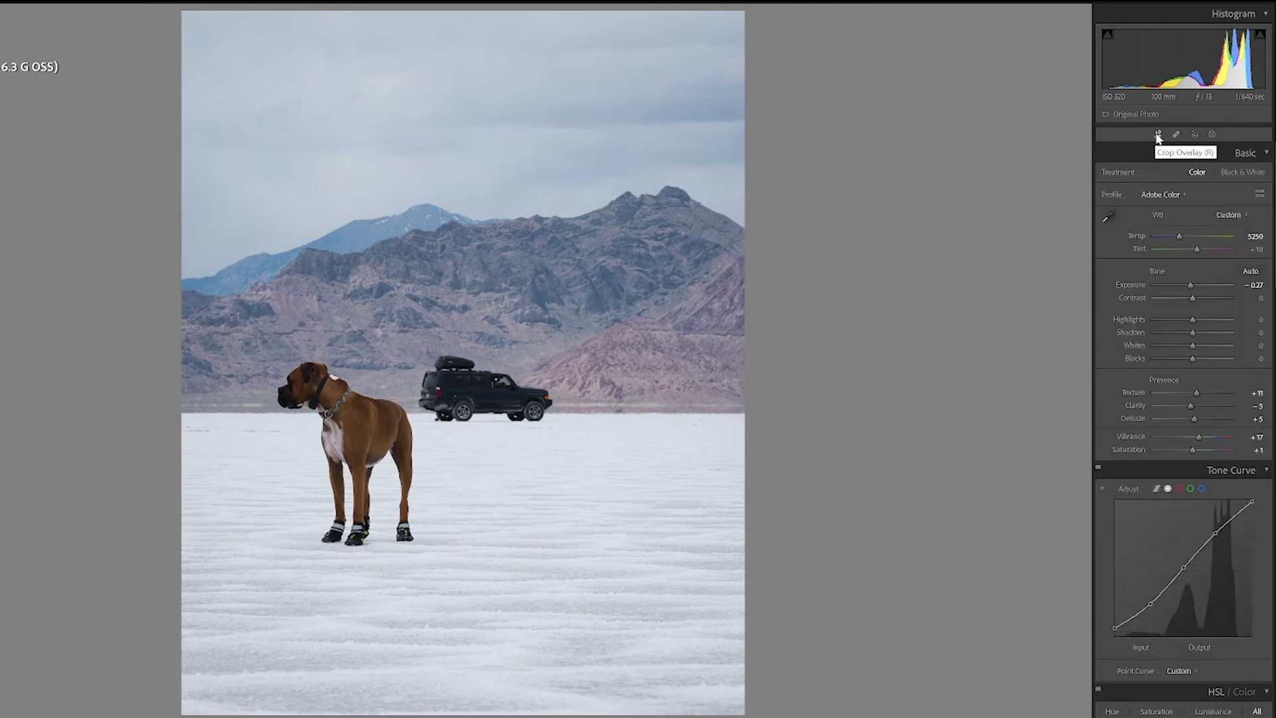
{"action": "left_click", "coordinate": [1211, 135]}
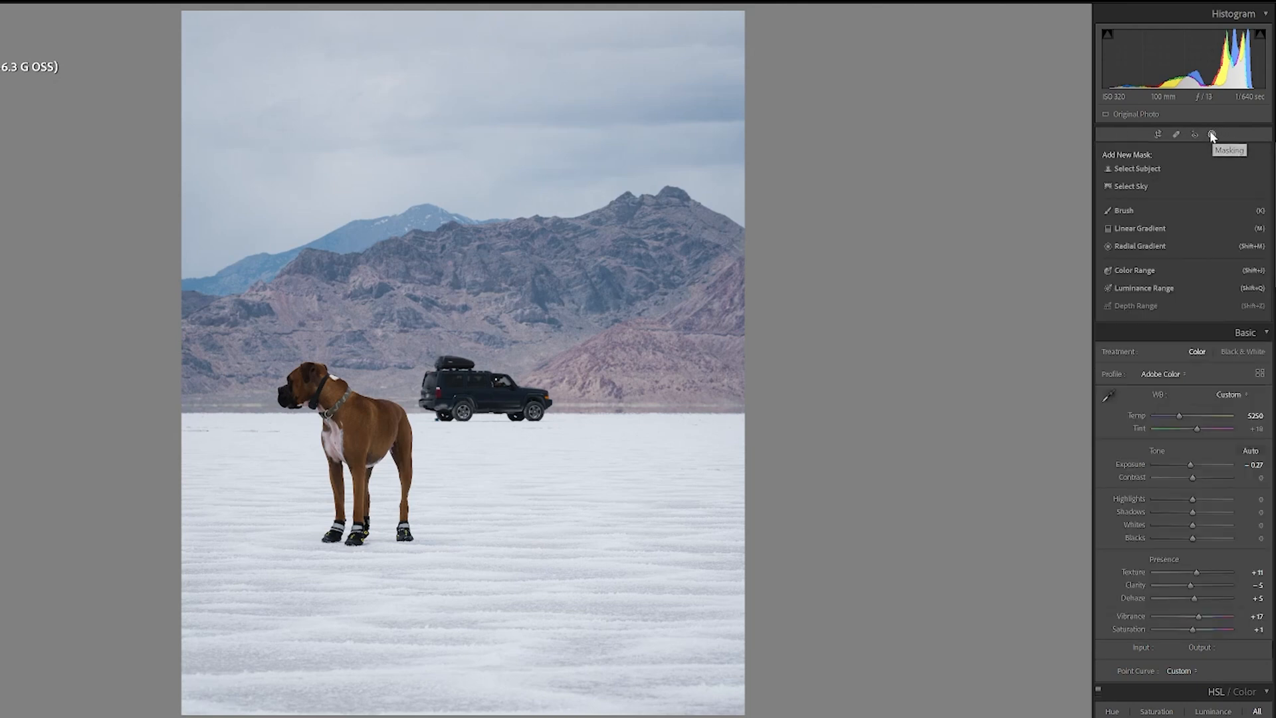
{"action": "left_click", "coordinate": [1140, 169]}
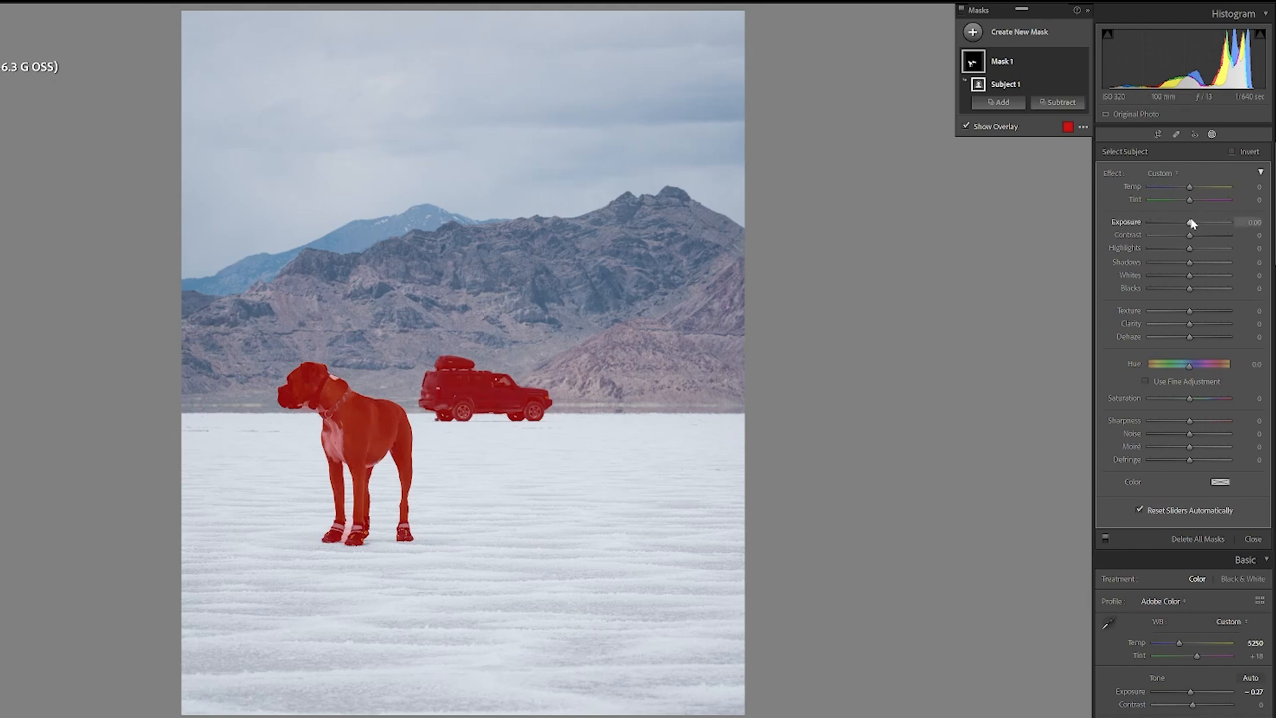
{"action": "mouse_move", "coordinate": [1187, 222]}
{"action": "left_mouse_down"}
{"action": "mouse_move", "coordinate": [1172, 223]}
{"action": "mouse_move", "coordinate": [1188, 224]}
{"action": "left_mouse_up"}
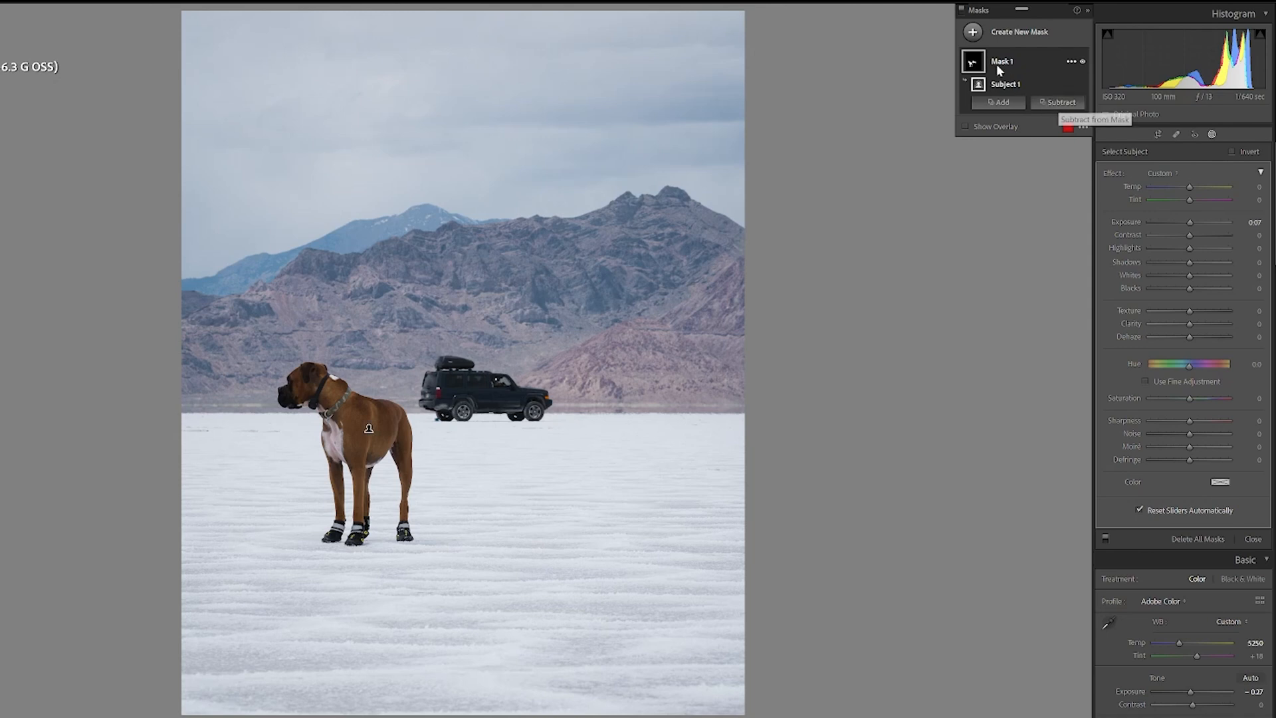
Step: Try erasing part of the subject mask with a subtract brush, adjusting the brush size
{"action": "left_click", "coordinate": [1062, 103]}
{"action": "left_click", "coordinate": [1067, 178]}
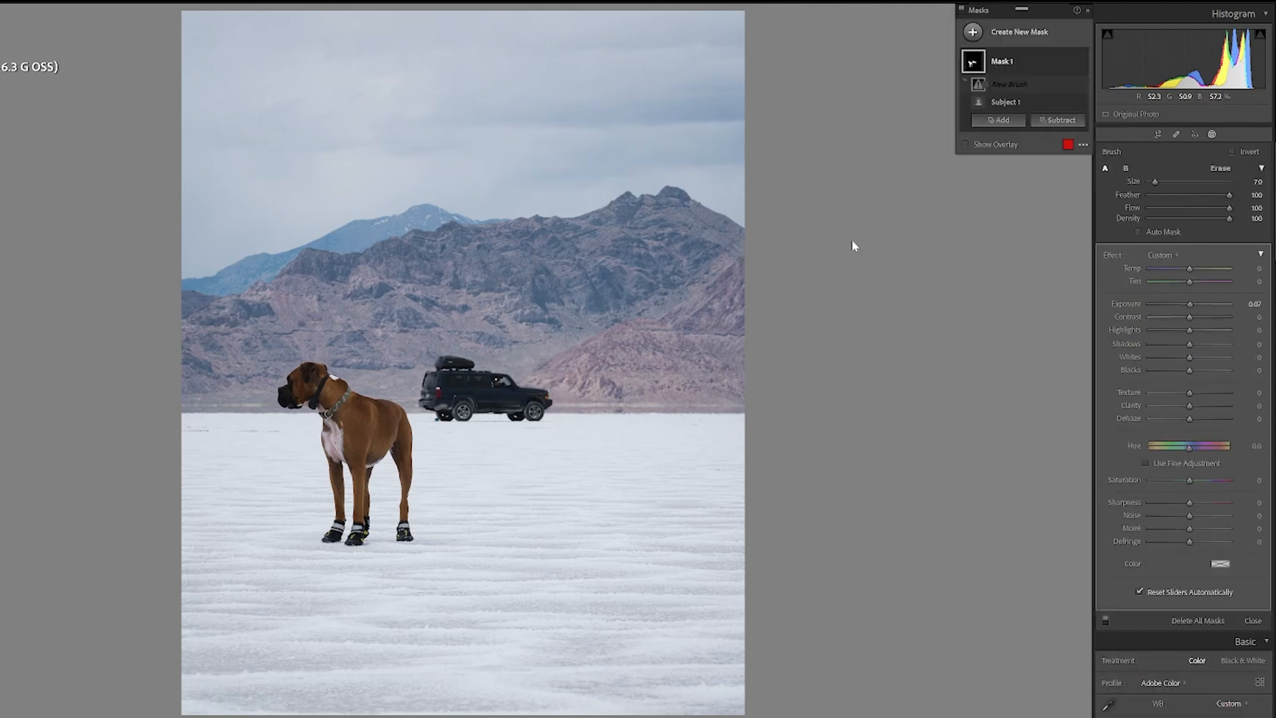
{"action": "left_click", "coordinate": [965, 144]}
{"action": "mouse_move", "coordinate": [579, 392]}
{"action": "left_mouse_down"}
{"action": "mouse_move", "coordinate": [539, 404]}
{"action": "mouse_move", "coordinate": [520, 370]}
{"action": "mouse_move", "coordinate": [517, 418]}
{"action": "mouse_move", "coordinate": [502, 348]}
{"action": "mouse_move", "coordinate": [503, 414]}
{"action": "mouse_move", "coordinate": [457, 359]}
{"action": "mouse_move", "coordinate": [467, 408]}
{"action": "mouse_move", "coordinate": [445, 346]}
{"action": "mouse_move", "coordinate": [449, 413]}
{"action": "mouse_move", "coordinate": [418, 369]}
{"action": "mouse_move", "coordinate": [432, 418]}
{"action": "mouse_move", "coordinate": [442, 392]}
{"action": "left_mouse_up"}
{"action": "key", "text": "bracketleft"}
{"action": "key", "text": "bracketleft"}
{"action": "key", "text": "bracketleft"}
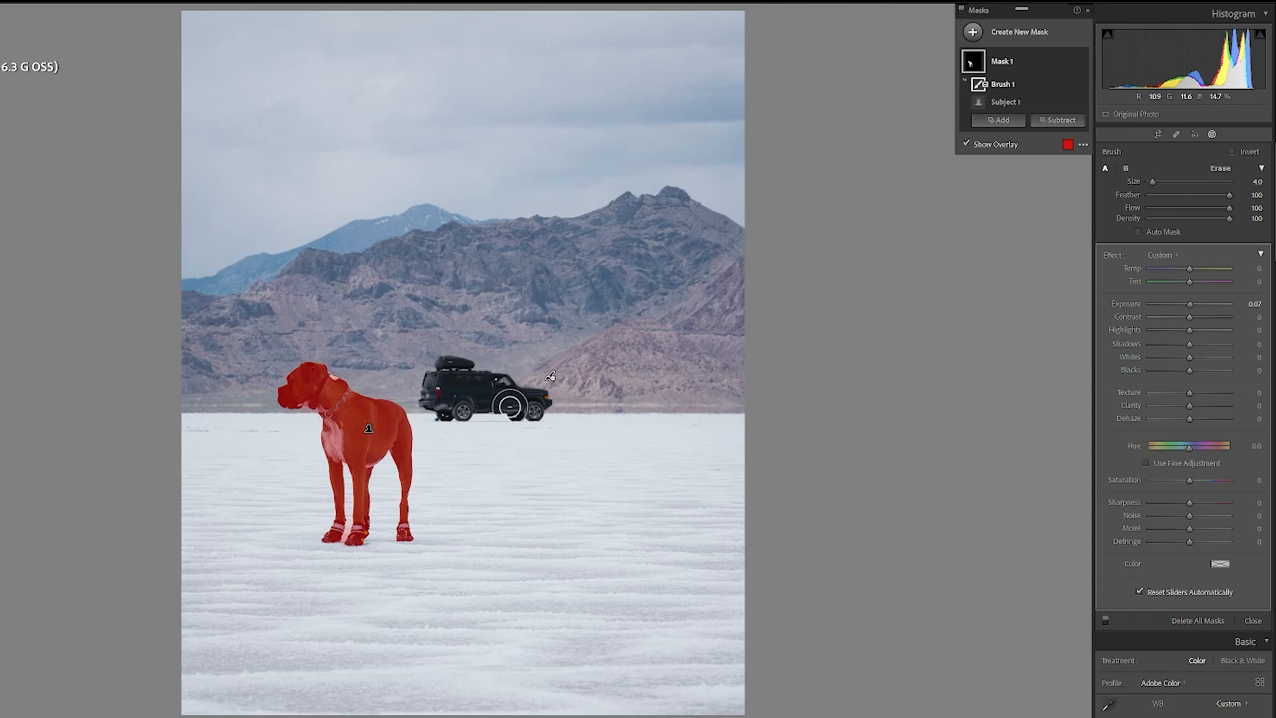
{"action": "key", "text": "bracketright"}
{"action": "key", "text": "bracketleft"}
{"action": "key", "text": "bracketleft"}
{"action": "key", "text": "bracketleft"}
{"action": "key", "text": "o"}
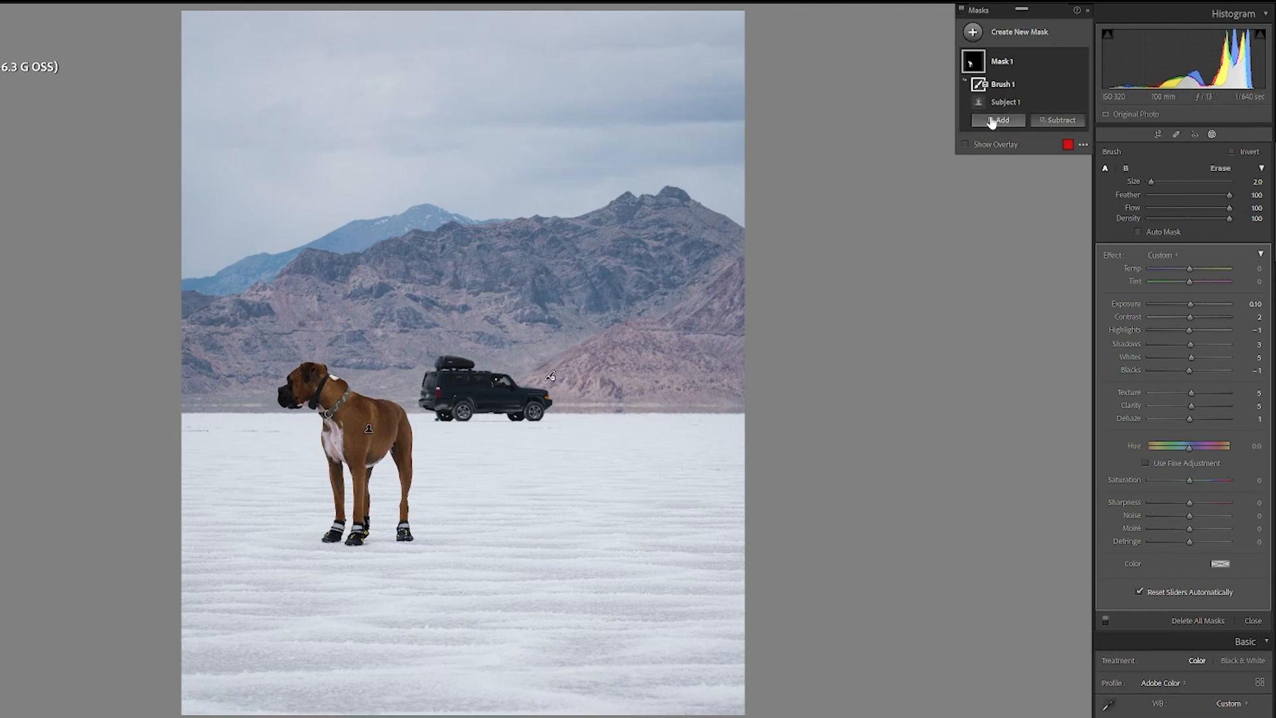
Step: Delete the subtract brush from the subject mask
{"action": "left_click", "coordinate": [1071, 86]}
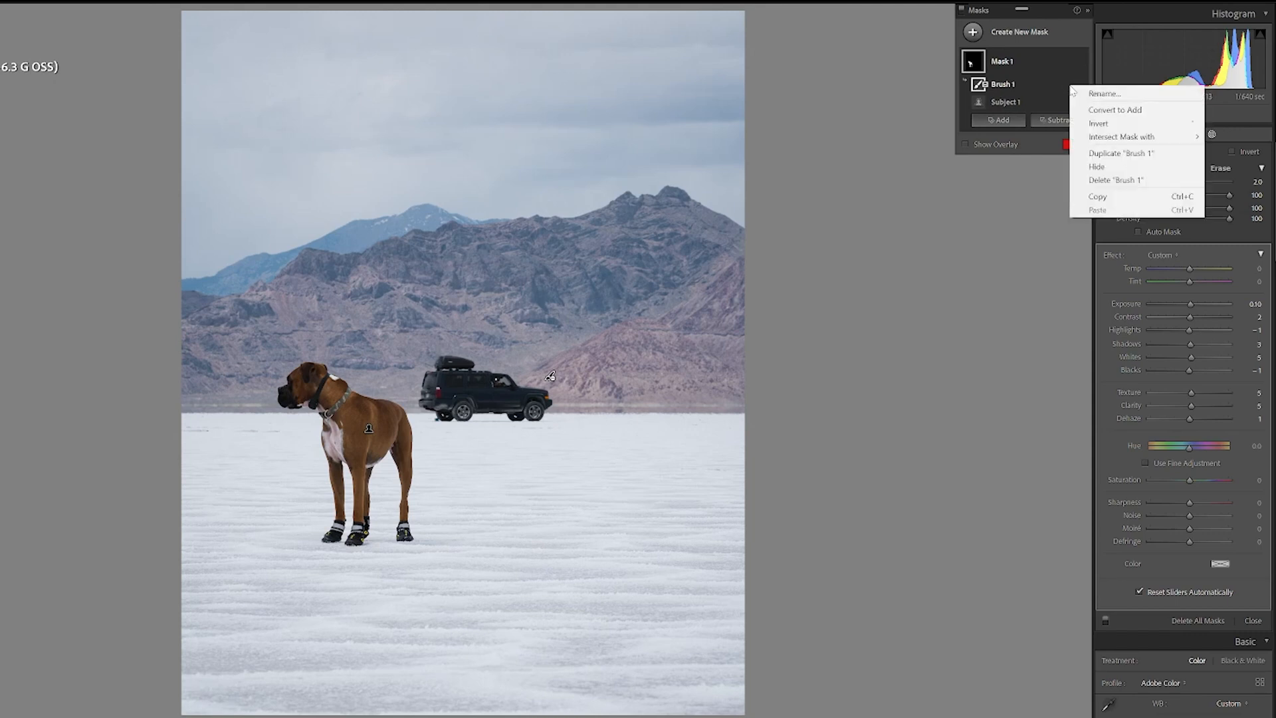
{"action": "left_click", "coordinate": [1113, 180]}
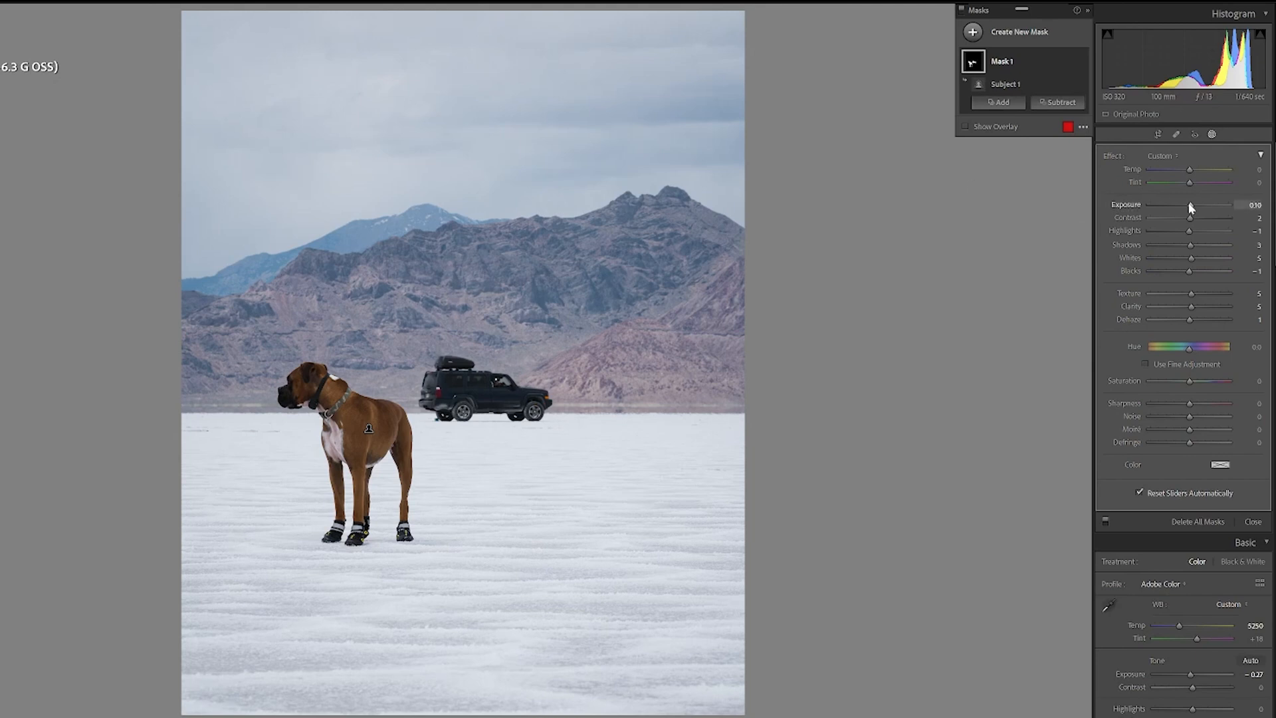
Step: Toggle the mask overlay to inspect the subject mask
{"action": "left_click_drag", "start_coordinate": [1186, 203], "coordinate": [1190, 204]}
{"action": "left_click", "coordinate": [965, 126]}
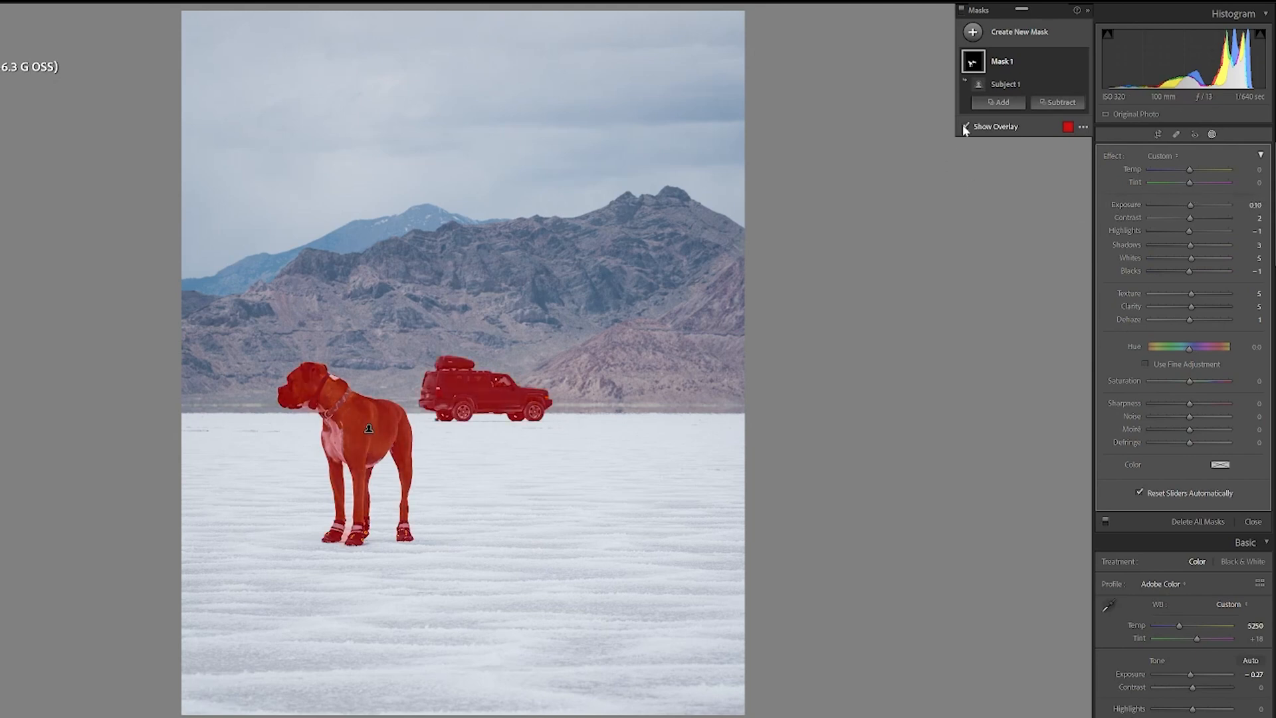
{"action": "left_click", "coordinate": [966, 126]}
{"action": "left_click", "coordinate": [965, 127]}
{"action": "left_click", "coordinate": [973, 35]}
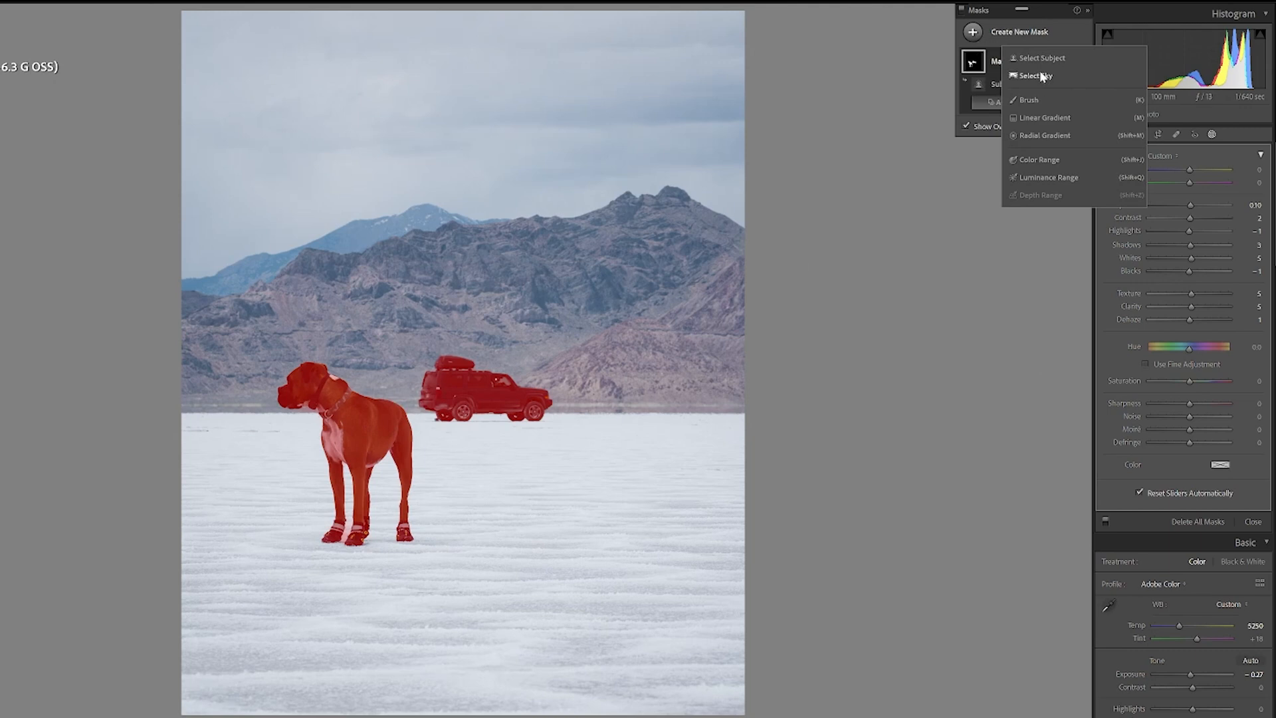
{"action": "left_click", "coordinate": [960, 187]}
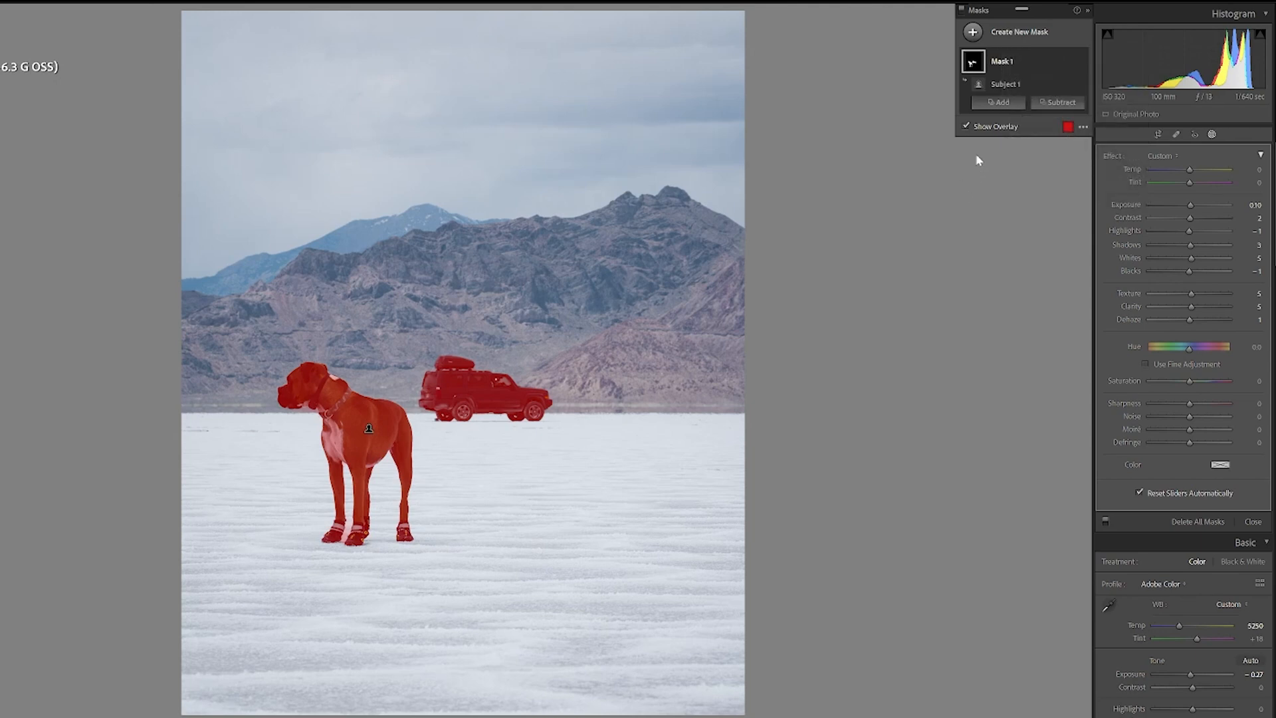
{"action": "left_click", "coordinate": [999, 105]}
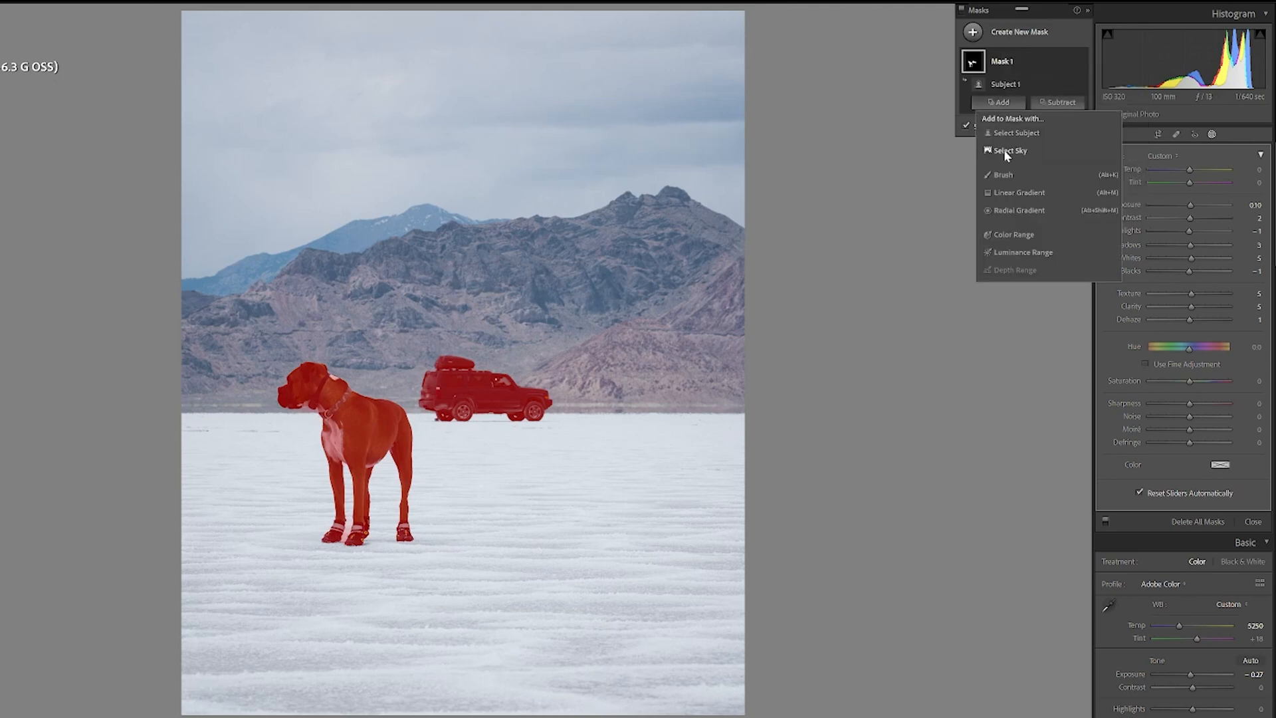
{"action": "left_click", "coordinate": [865, 237]}
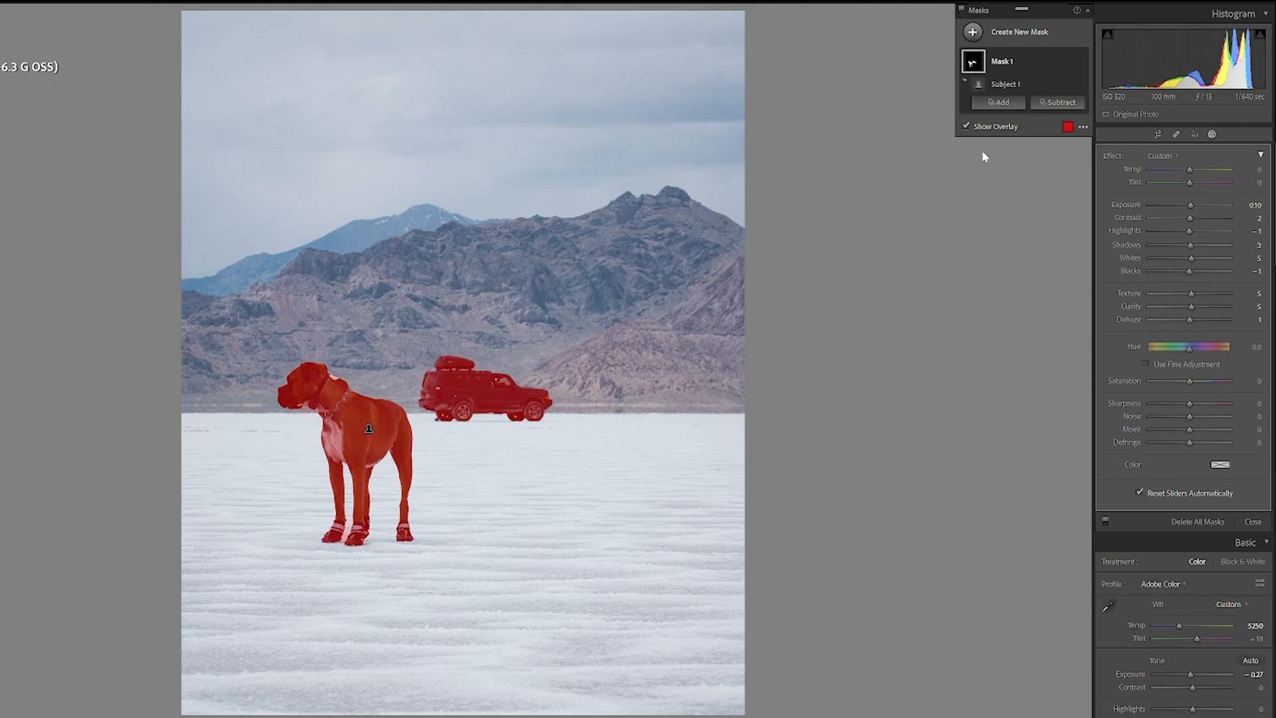
{"action": "left_click", "coordinate": [993, 103]}
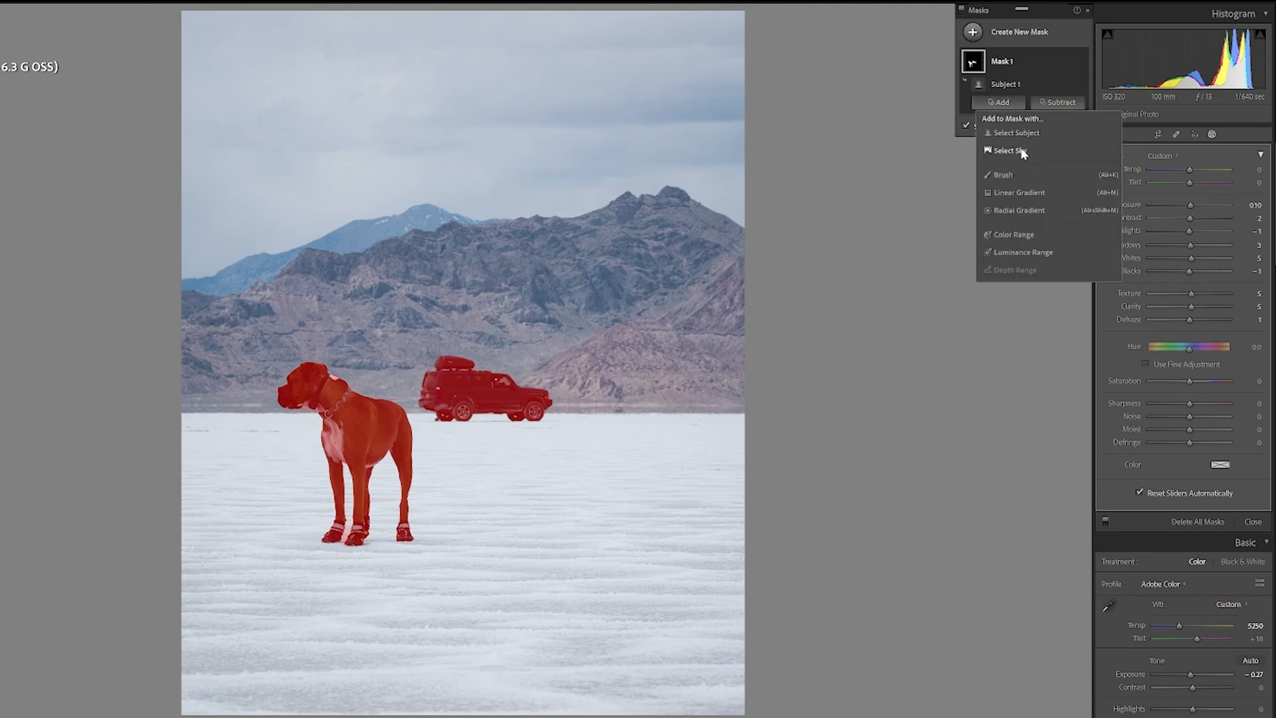
{"action": "left_click", "coordinate": [906, 134]}
Step: Create a new Select Sky mask covering the sky
{"action": "left_click", "coordinate": [972, 32]}
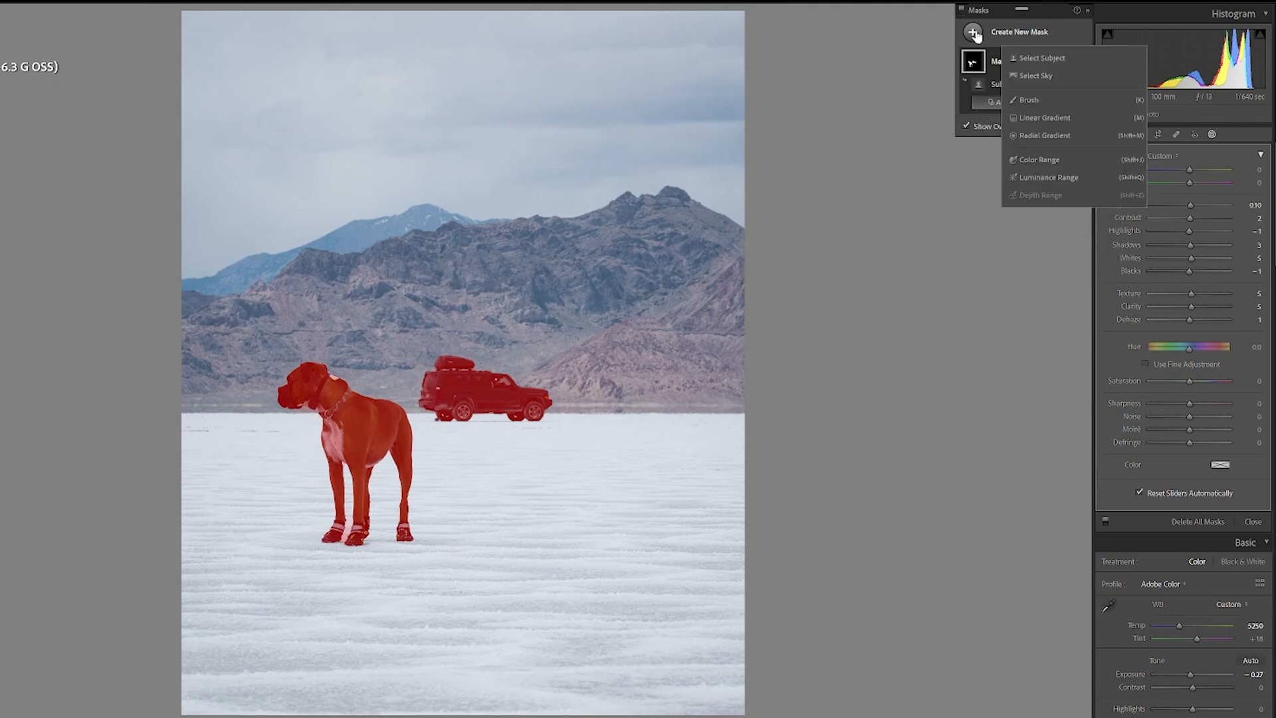
{"action": "left_click", "coordinate": [1034, 76]}
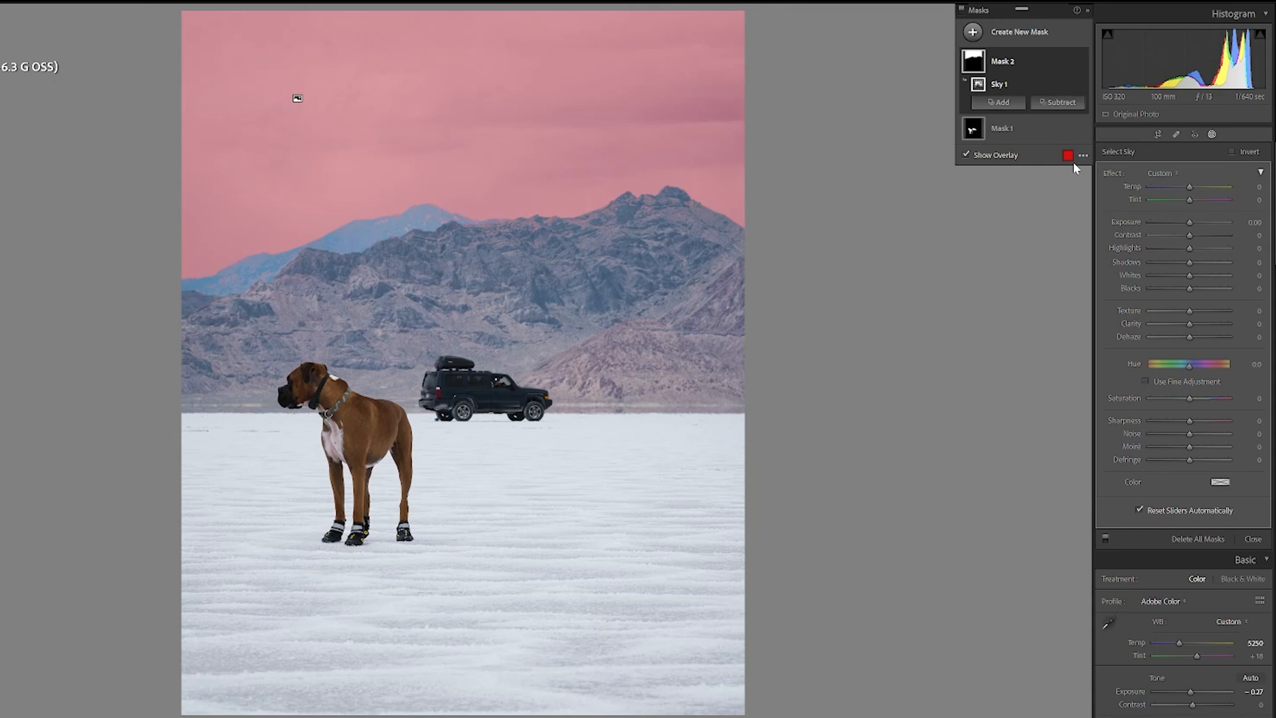
{"action": "left_click", "coordinate": [1001, 103]}
{"action": "left_click", "coordinate": [1000, 135]}
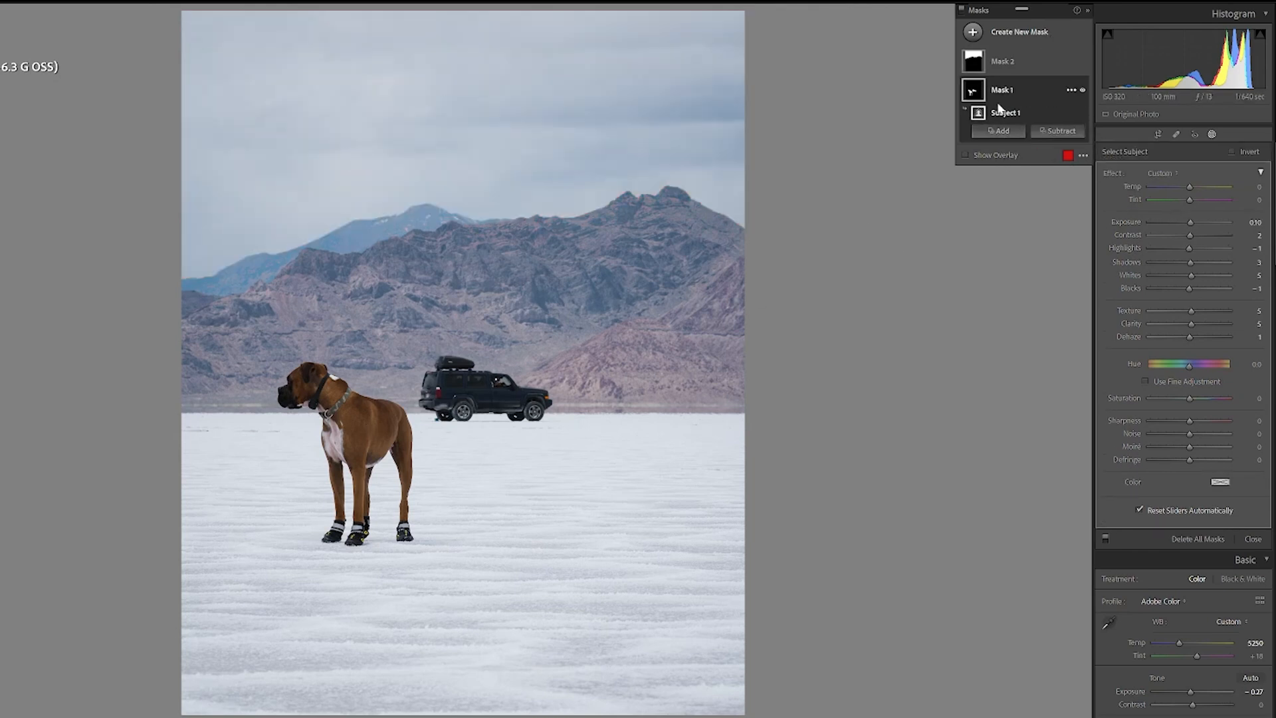
{"action": "left_click", "coordinate": [1004, 63]}
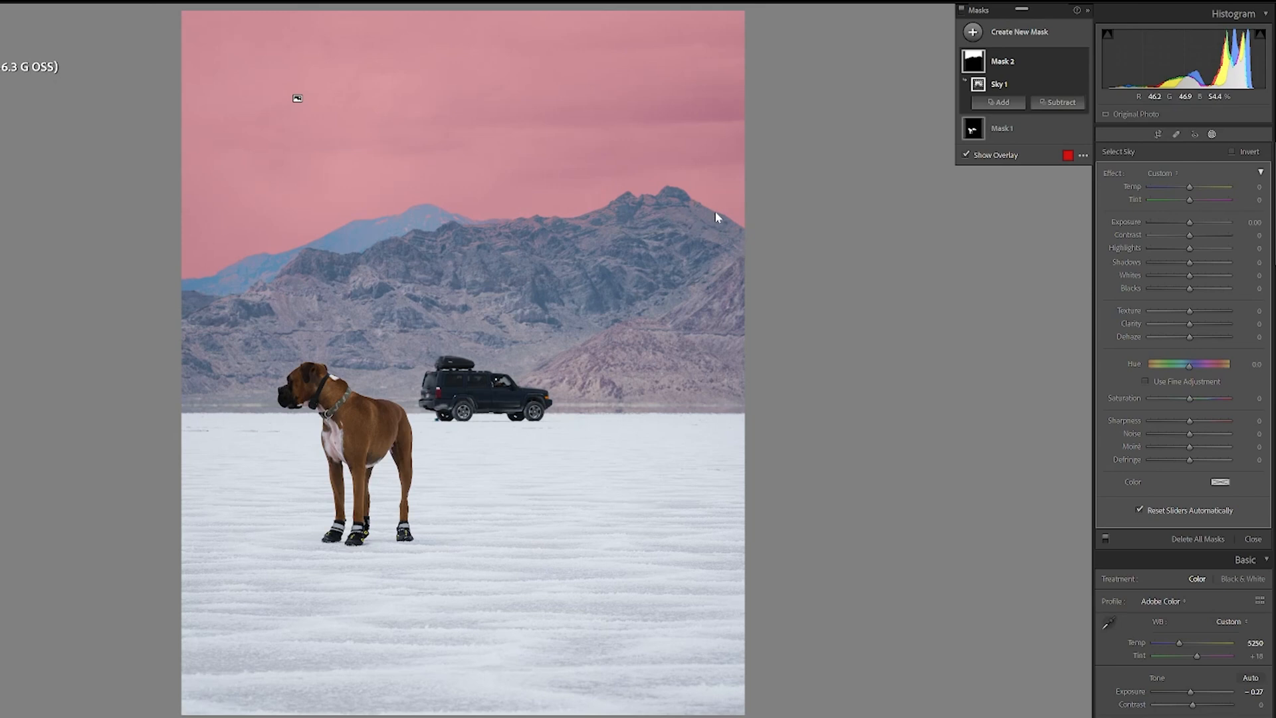
Step: Set the sky mask's exposure to -0.10
{"action": "left_click", "coordinate": [1061, 103]}
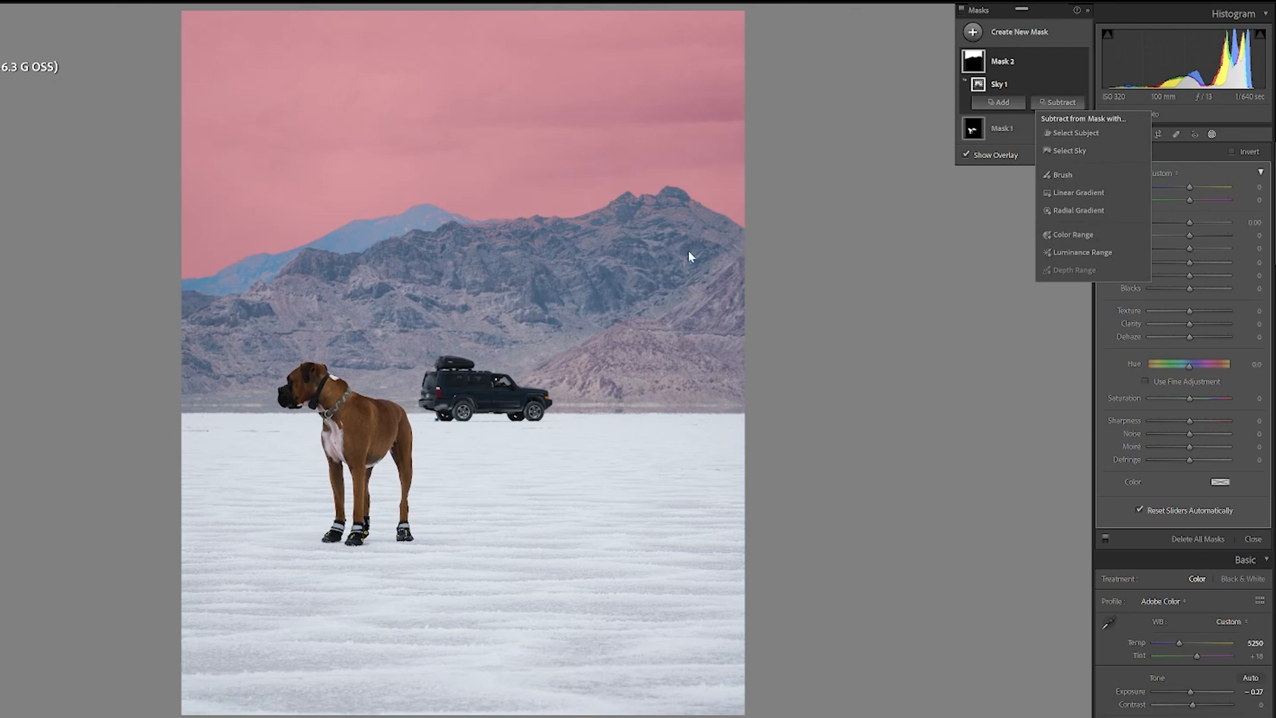
{"action": "left_click", "coordinate": [1218, 160]}
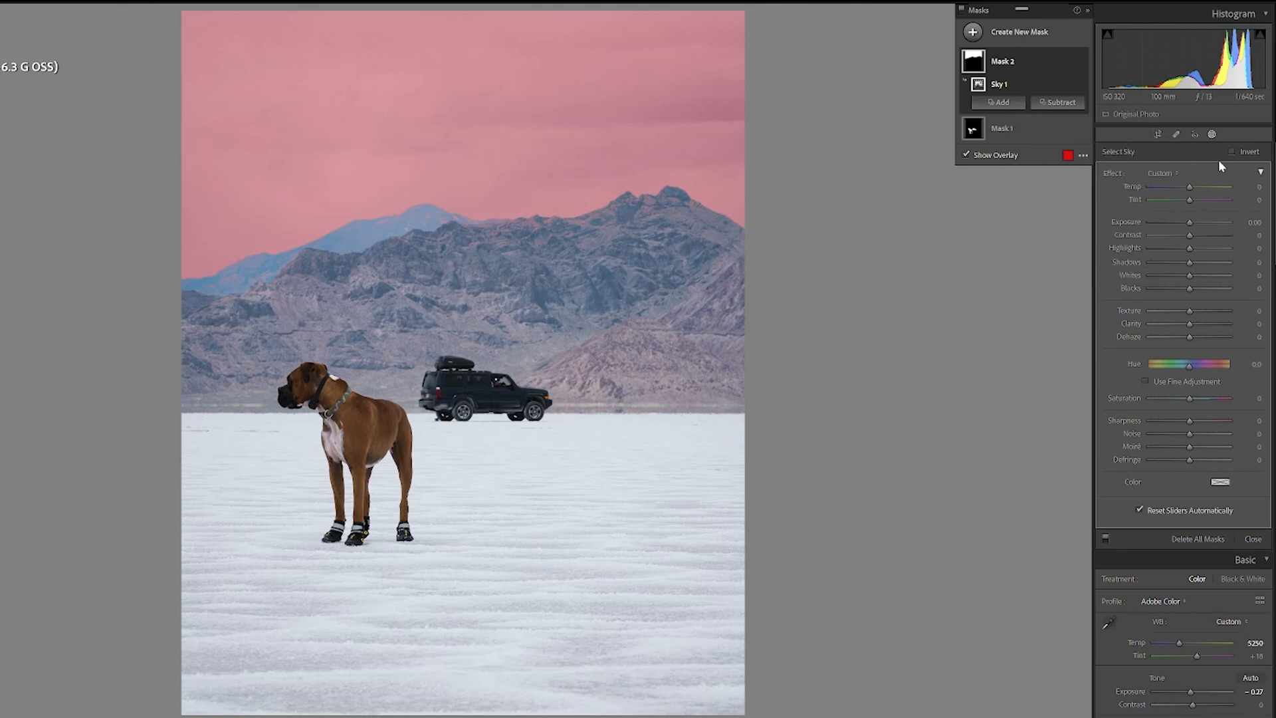
{"action": "key", "text": "o"}
{"action": "left_click_drag", "start_coordinate": [1189, 223], "coordinate": [1187, 221]}
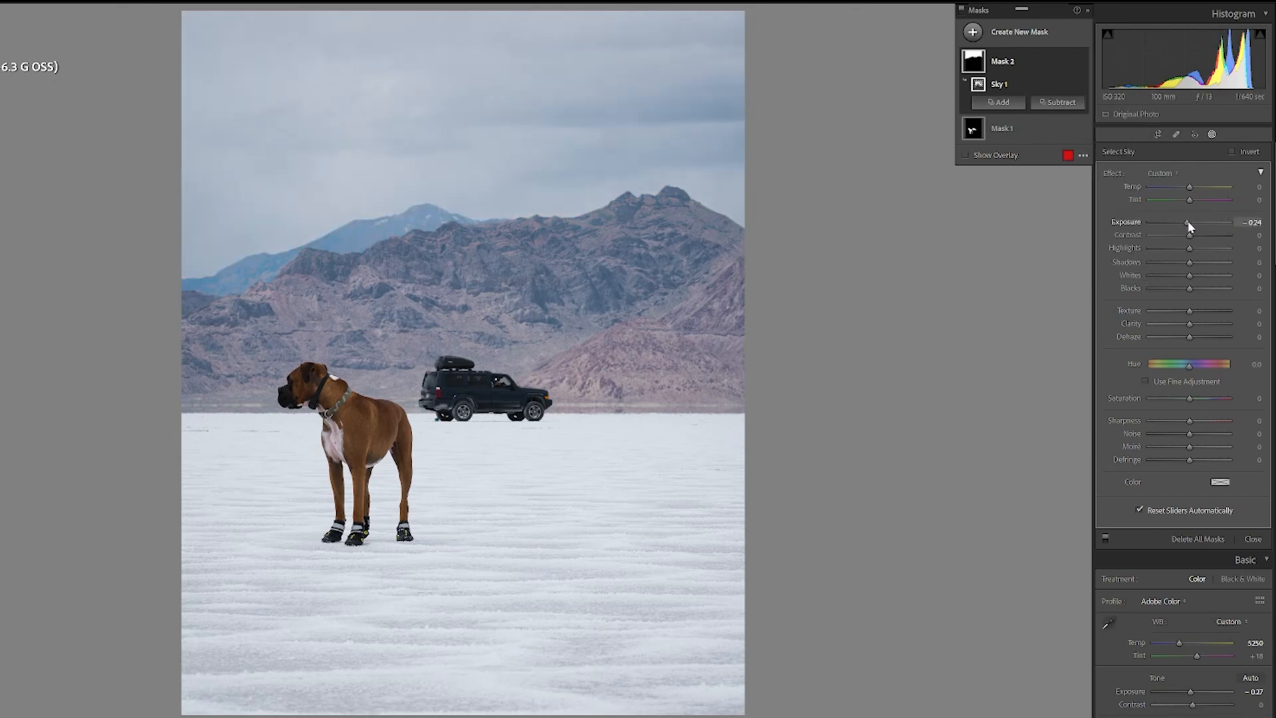
{"action": "left_click", "coordinate": [1250, 223]}
{"action": "type", "text": "0.1"}
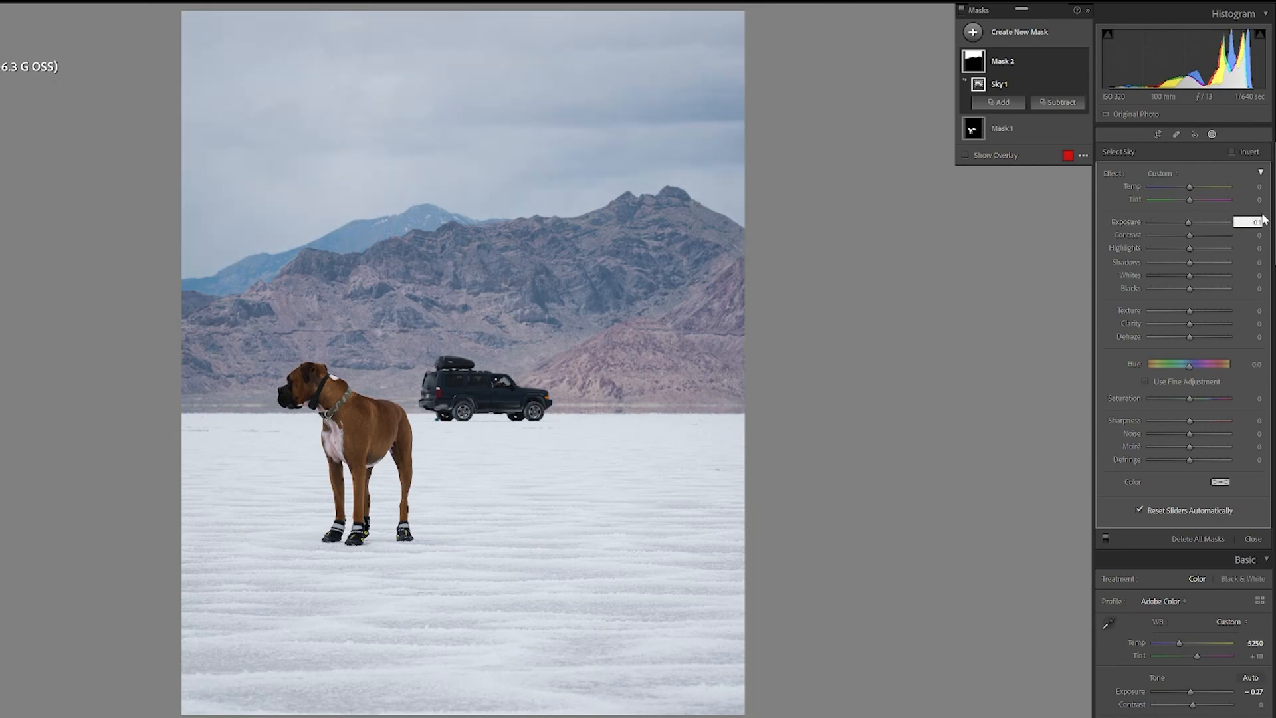
Step: Set the sky mask's Dehaze to 20
{"action": "key", "text": "Tab"}
{"action": "left_click", "coordinate": [1189, 337]}
{"action": "left_click_drag", "start_coordinate": [1189, 336], "coordinate": [1199, 337]}
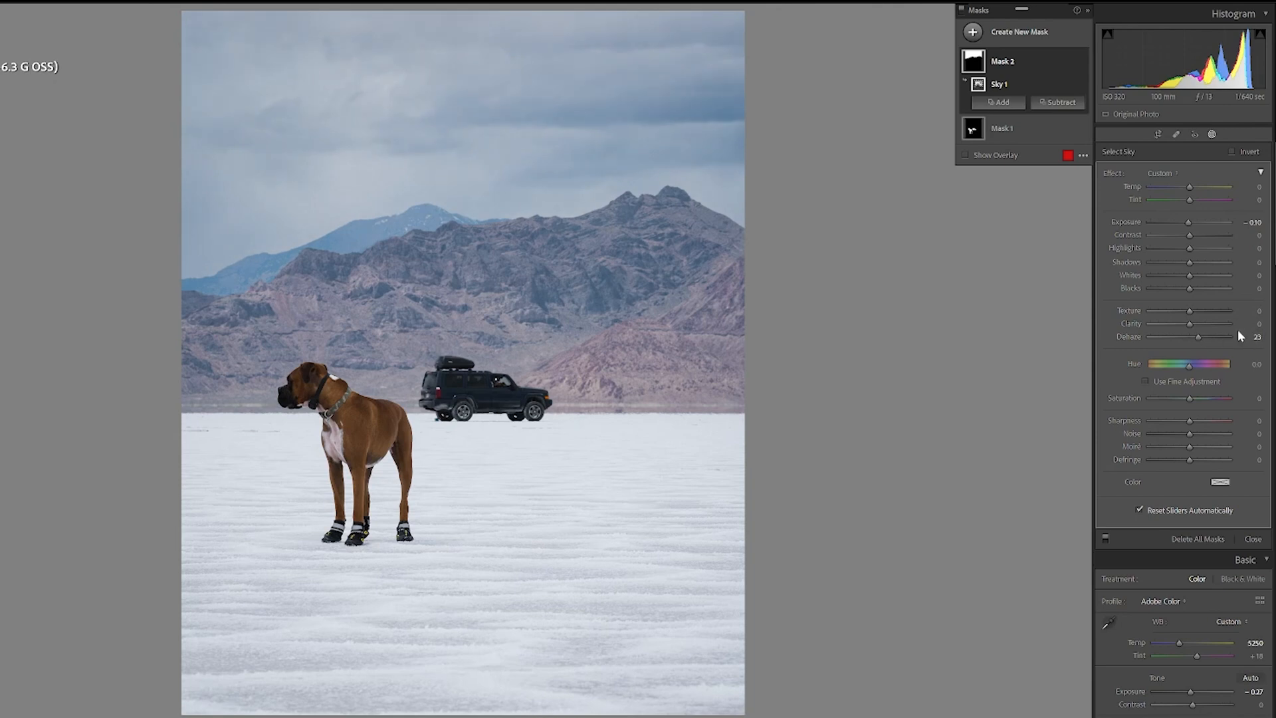
{"action": "left_click", "coordinate": [1255, 336]}
{"action": "type", "text": "0"}
{"action": "key", "text": "Return"}
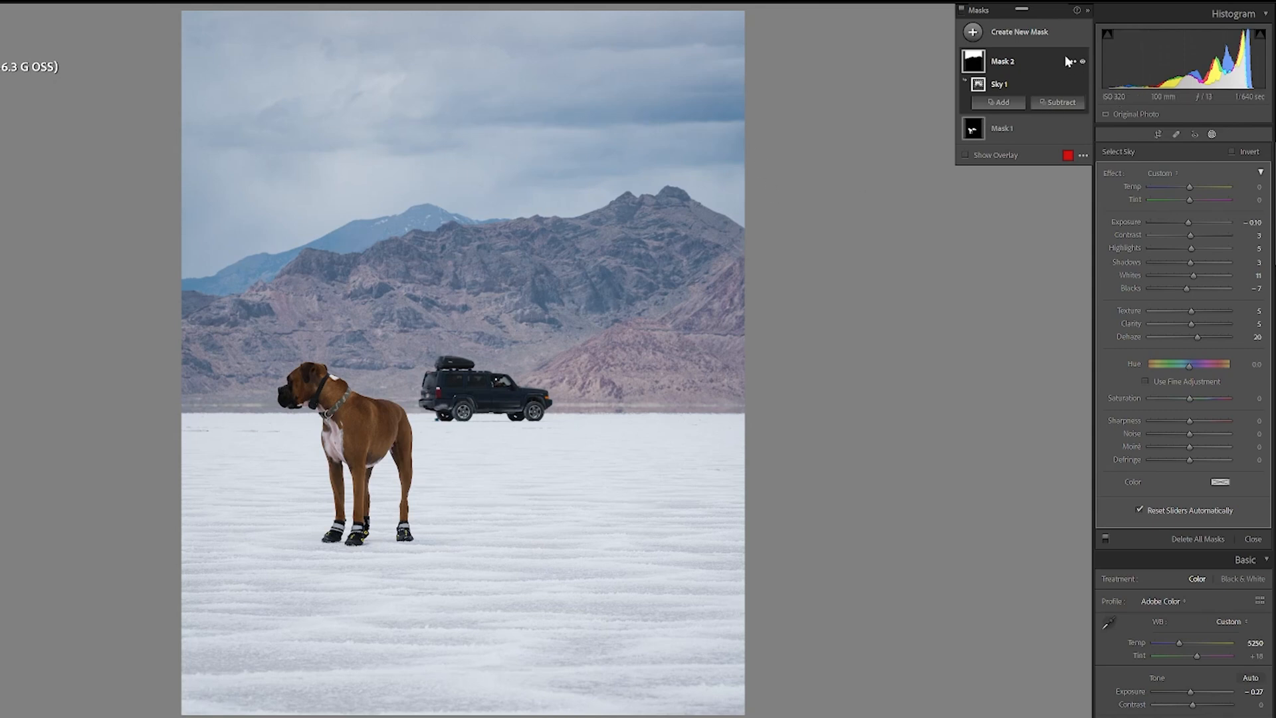
Step: Paint a new brush mask over the salt flats, then delete that mask
{"action": "left_click", "coordinate": [972, 33]}
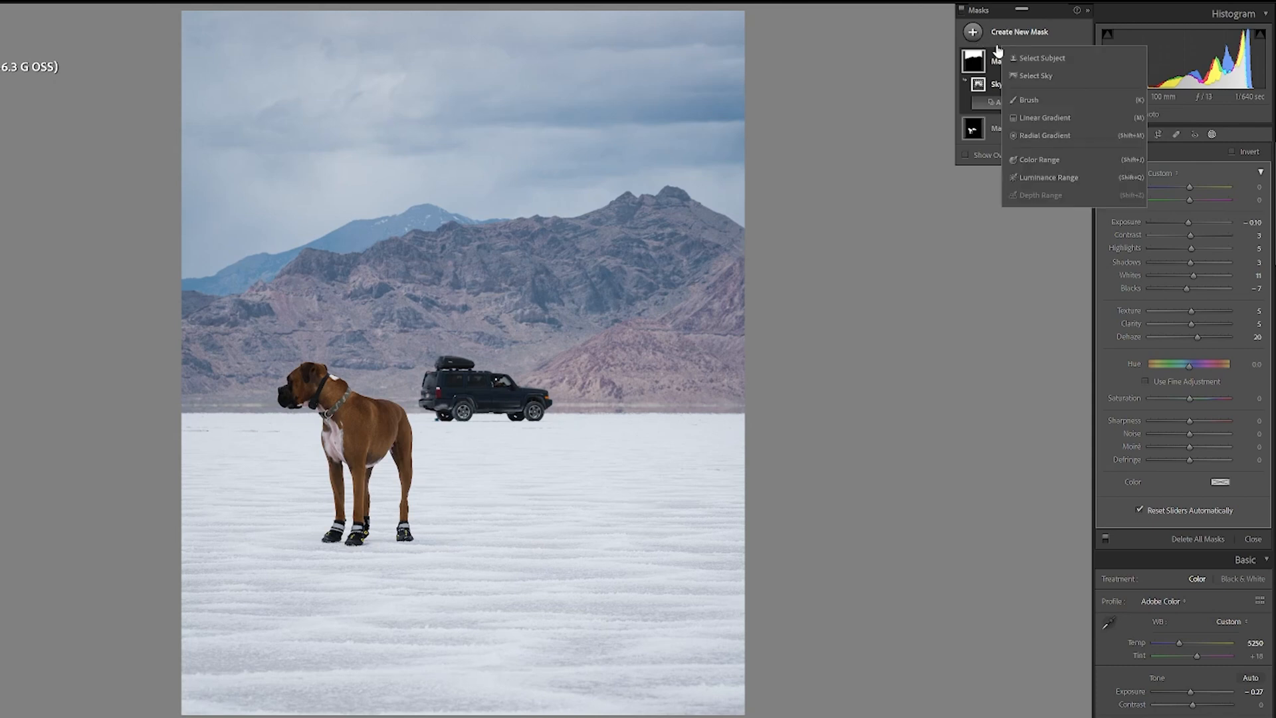
{"action": "left_click", "coordinate": [1031, 100]}
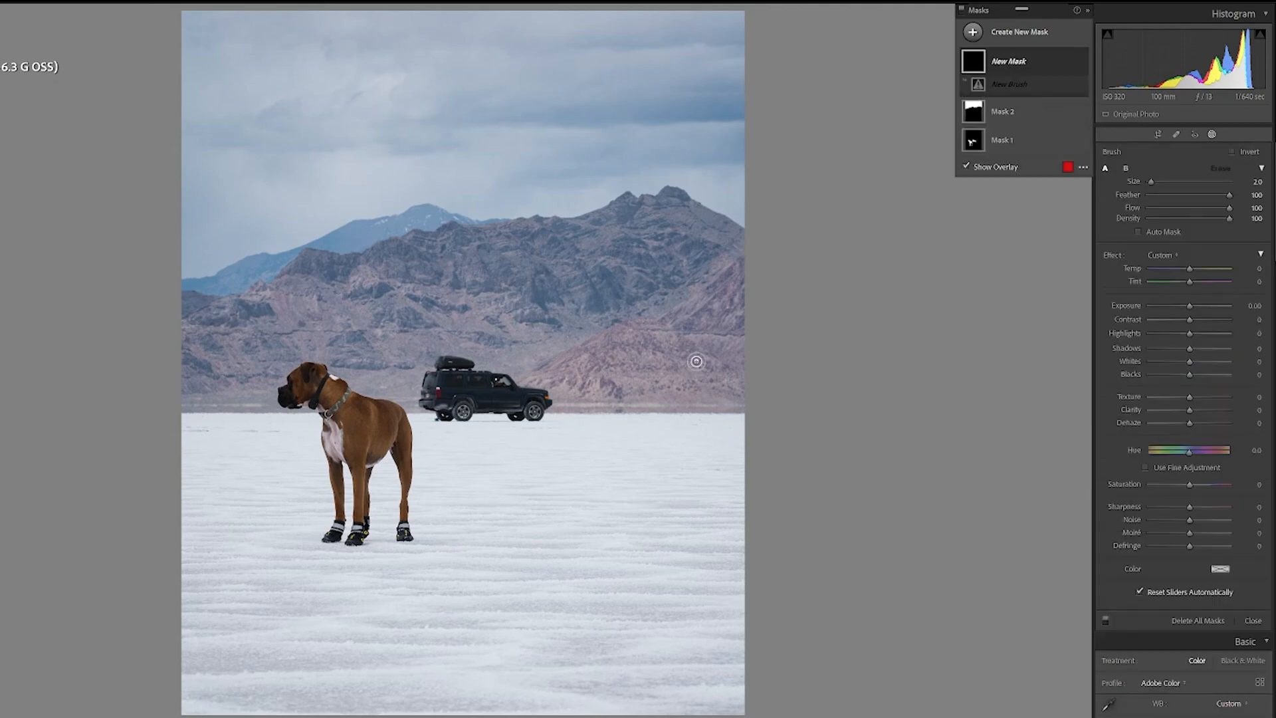
{"action": "scroll", "coordinate": [625, 430], "scroll_direction": "up", "scroll_amount": 5}
{"action": "mouse_move", "coordinate": [628, 479]}
{"action": "left_mouse_down"}
{"action": "mouse_move", "coordinate": [573, 494]}
{"action": "mouse_move", "coordinate": [605, 468]}
{"action": "mouse_move", "coordinate": [604, 511]}
{"action": "mouse_move", "coordinate": [675, 492]}
{"action": "mouse_move", "coordinate": [584, 478]}
{"action": "mouse_move", "coordinate": [631, 502]}
{"action": "mouse_move", "coordinate": [584, 472]}
{"action": "mouse_move", "coordinate": [611, 536]}
{"action": "mouse_move", "coordinate": [554, 496]}
{"action": "mouse_move", "coordinate": [579, 526]}
{"action": "mouse_move", "coordinate": [602, 502]}
{"action": "left_mouse_up"}
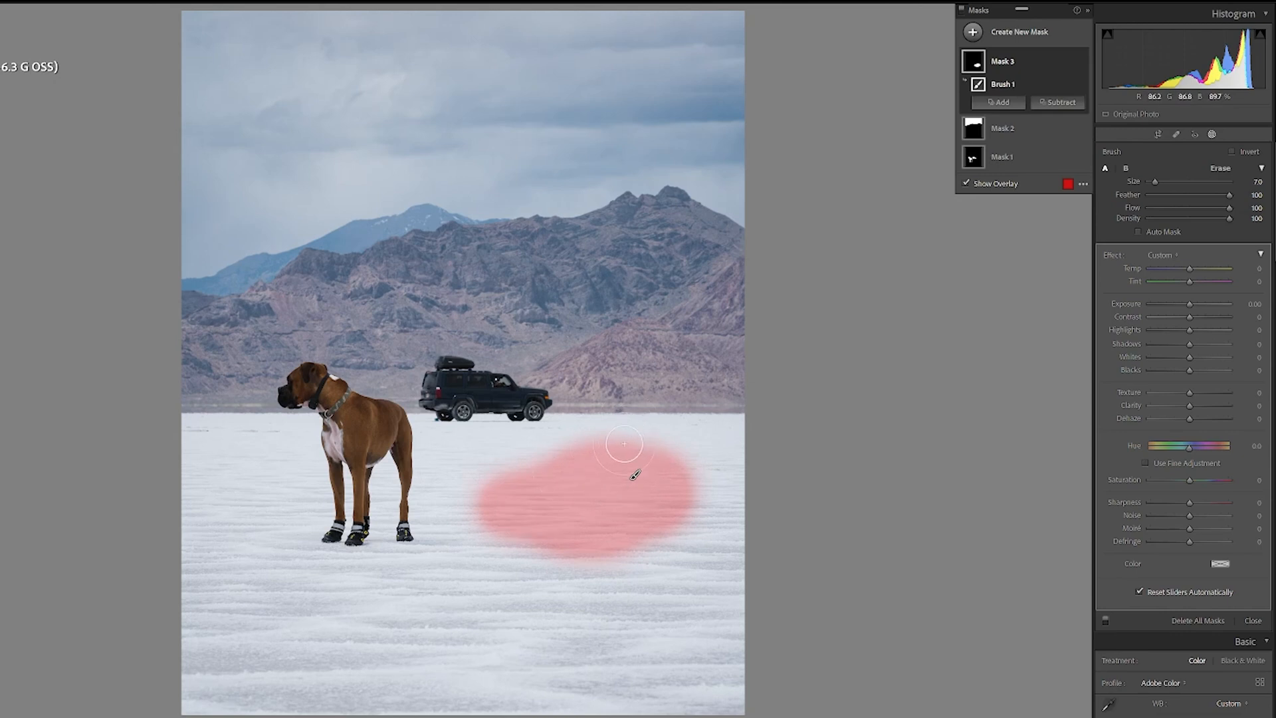
{"action": "scroll", "coordinate": [598, 489], "scroll_direction": "up", "scroll_amount": 2}
{"action": "scroll", "coordinate": [598, 488], "scroll_direction": "down", "scroll_amount": 2}
{"action": "scroll", "coordinate": [599, 487], "scroll_direction": "down", "scroll_amount": 6}
{"action": "left_click_drag", "start_coordinate": [713, 432], "coordinate": [665, 416]}
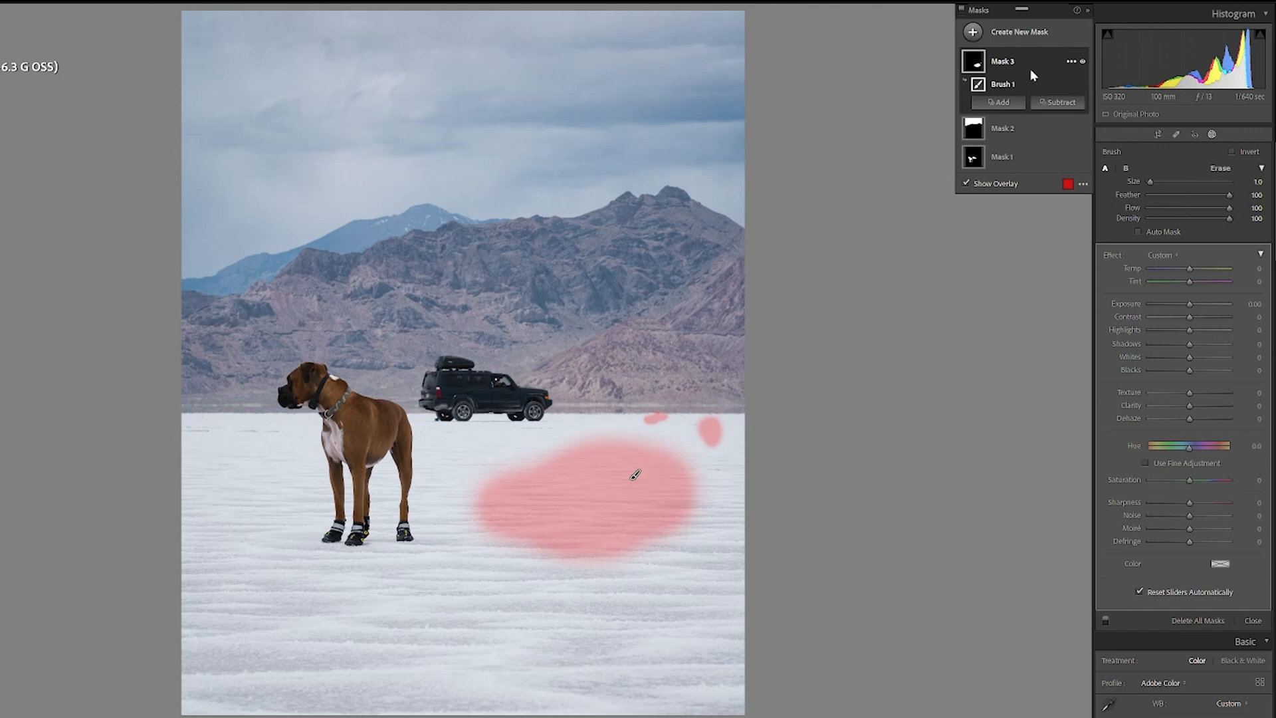
{"action": "left_click", "coordinate": [1071, 63]}
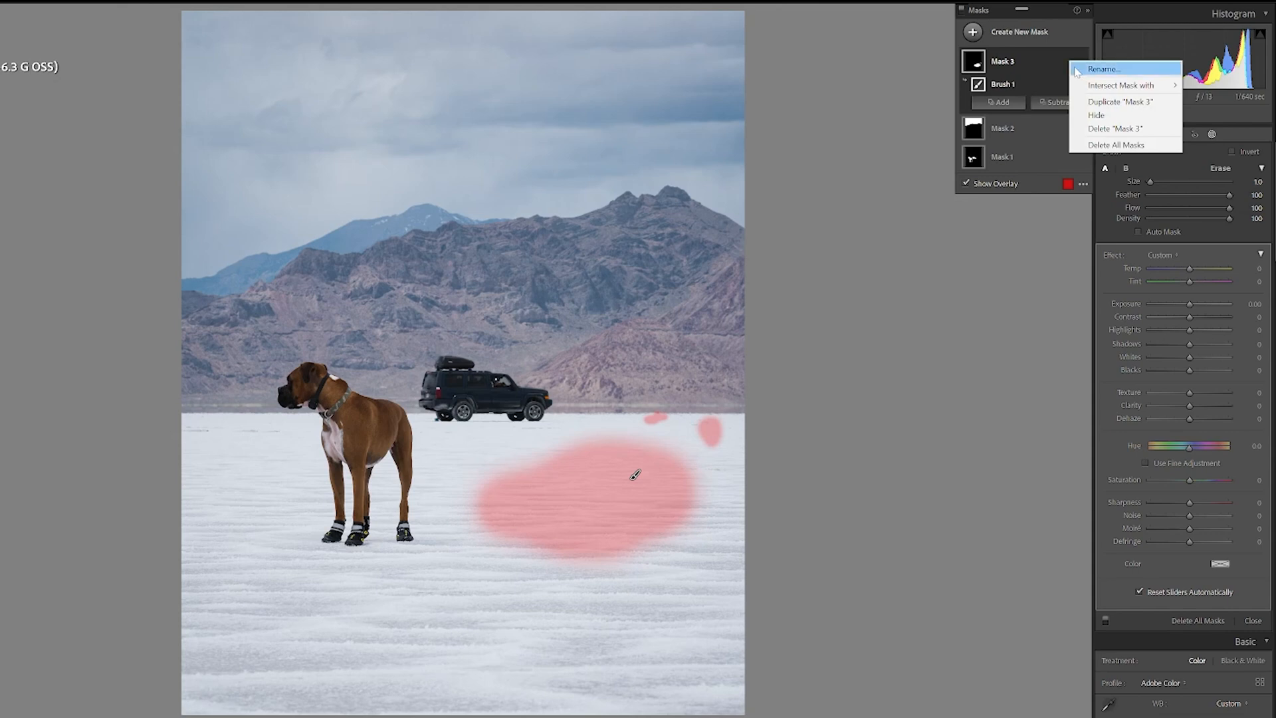
{"action": "left_click", "coordinate": [1147, 130]}
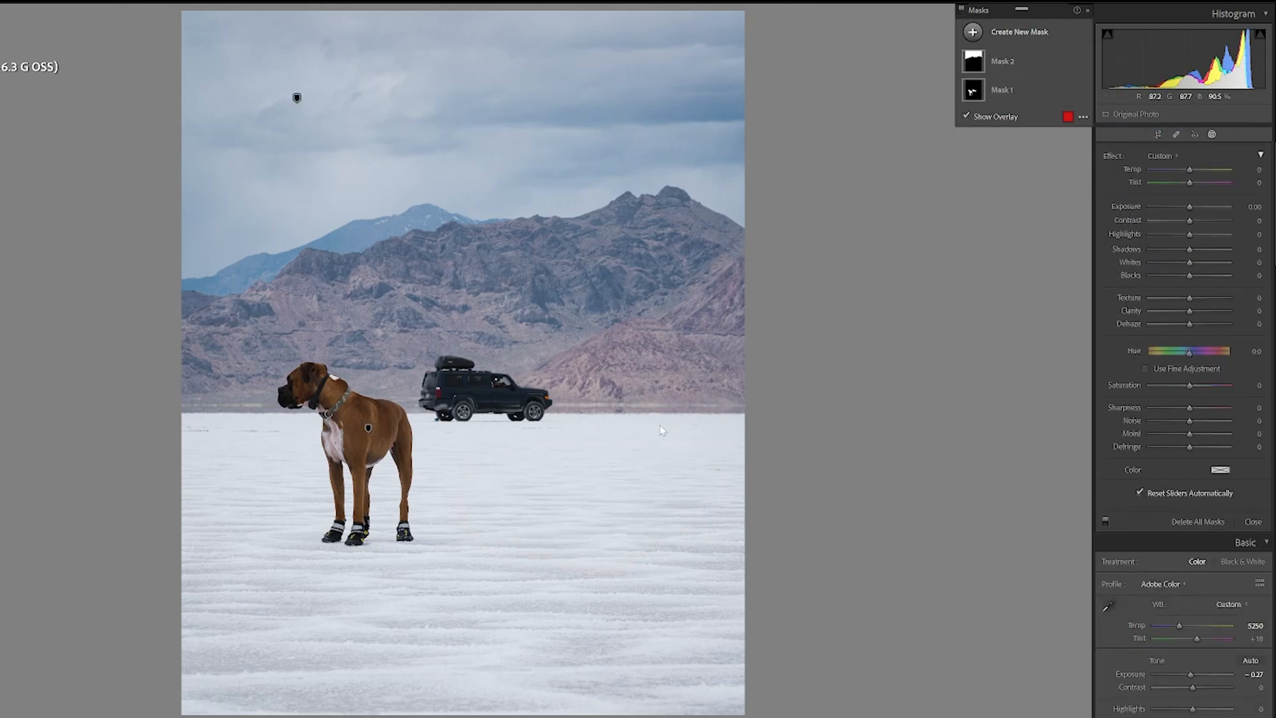
Step: Create a linear gradient mask rising from the bottom edge to just below the dog's feet
{"action": "left_click", "coordinate": [974, 32]}
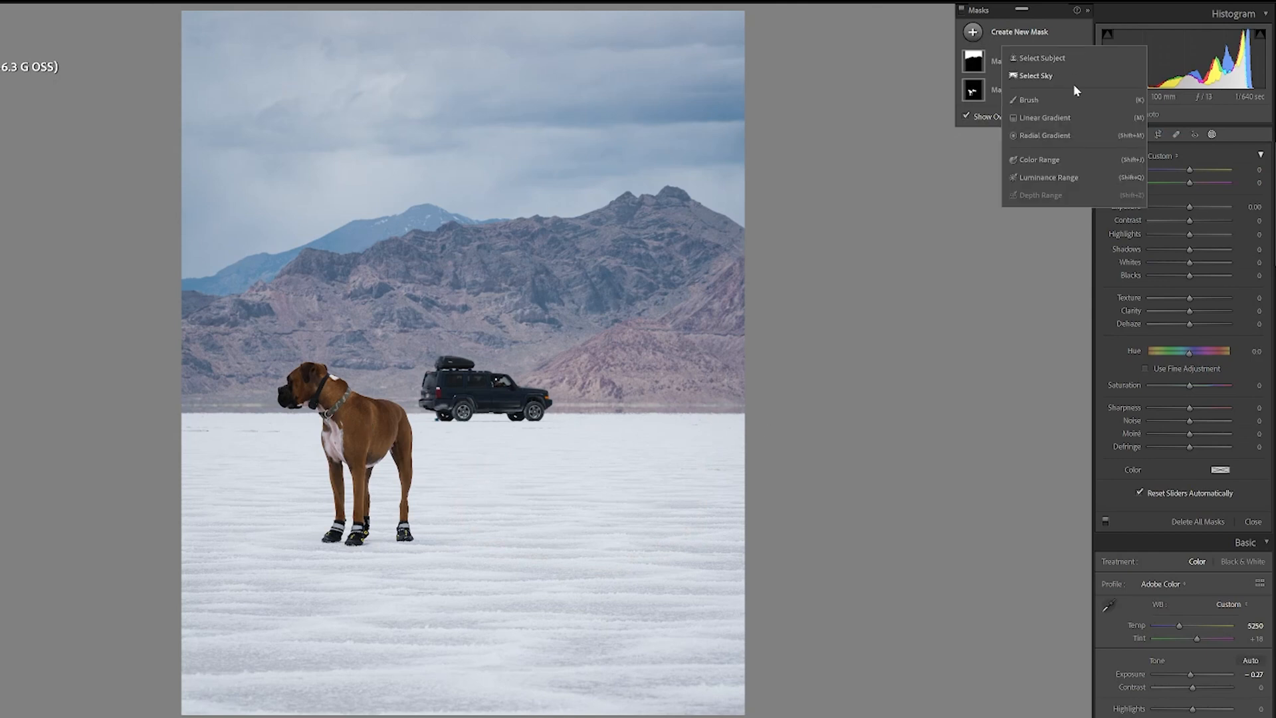
{"action": "left_click", "coordinate": [1042, 117]}
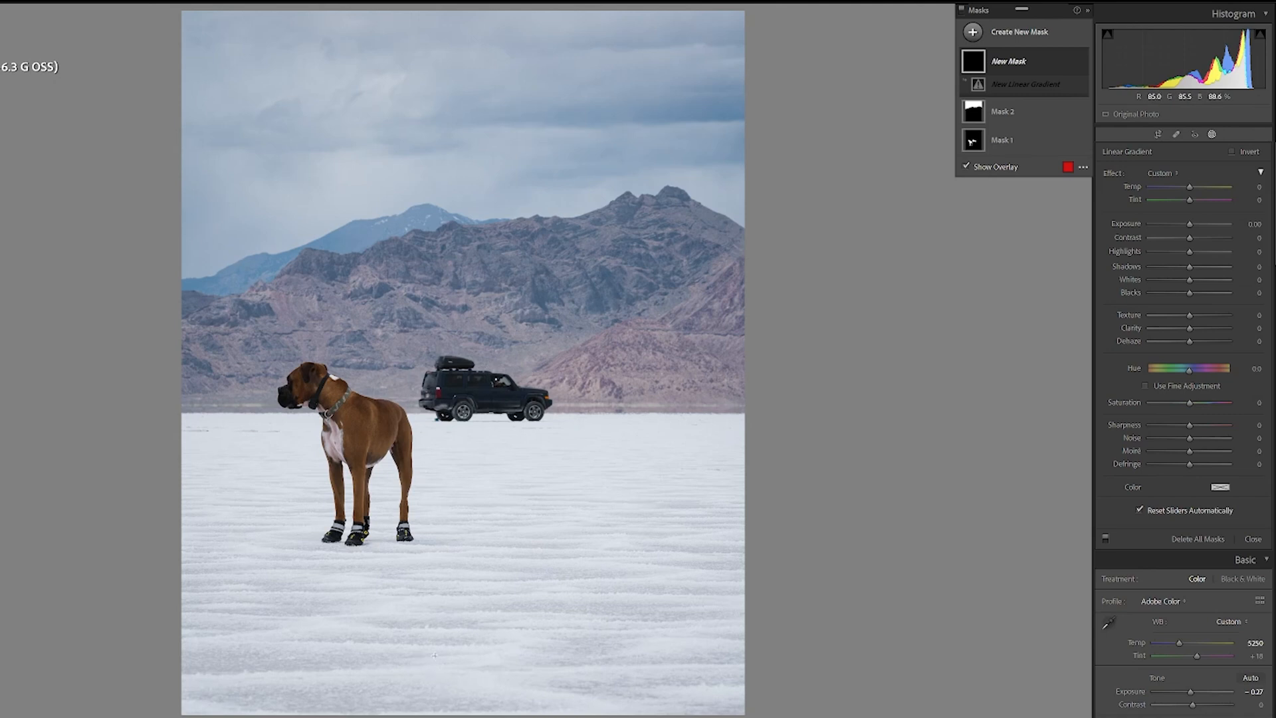
{"action": "left_click_drag", "start_coordinate": [435, 666], "coordinate": [435, 551]}
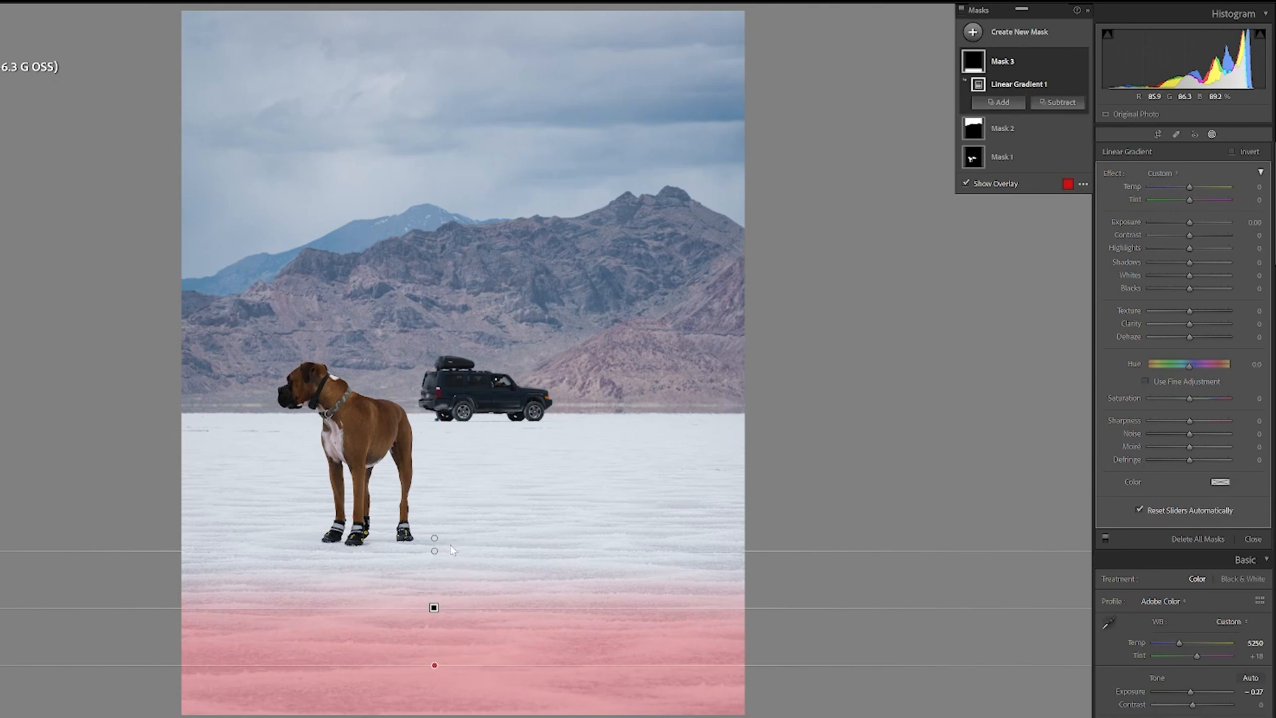
Step: Nudge the linear gradient's upper edge and set the gradient mask's exposure to -0.5
{"action": "mouse_move", "coordinate": [434, 551]}
{"action": "left_mouse_down"}
{"action": "mouse_move", "coordinate": [432, 591]}
{"action": "mouse_move", "coordinate": [432, 541]}
{"action": "left_mouse_up"}
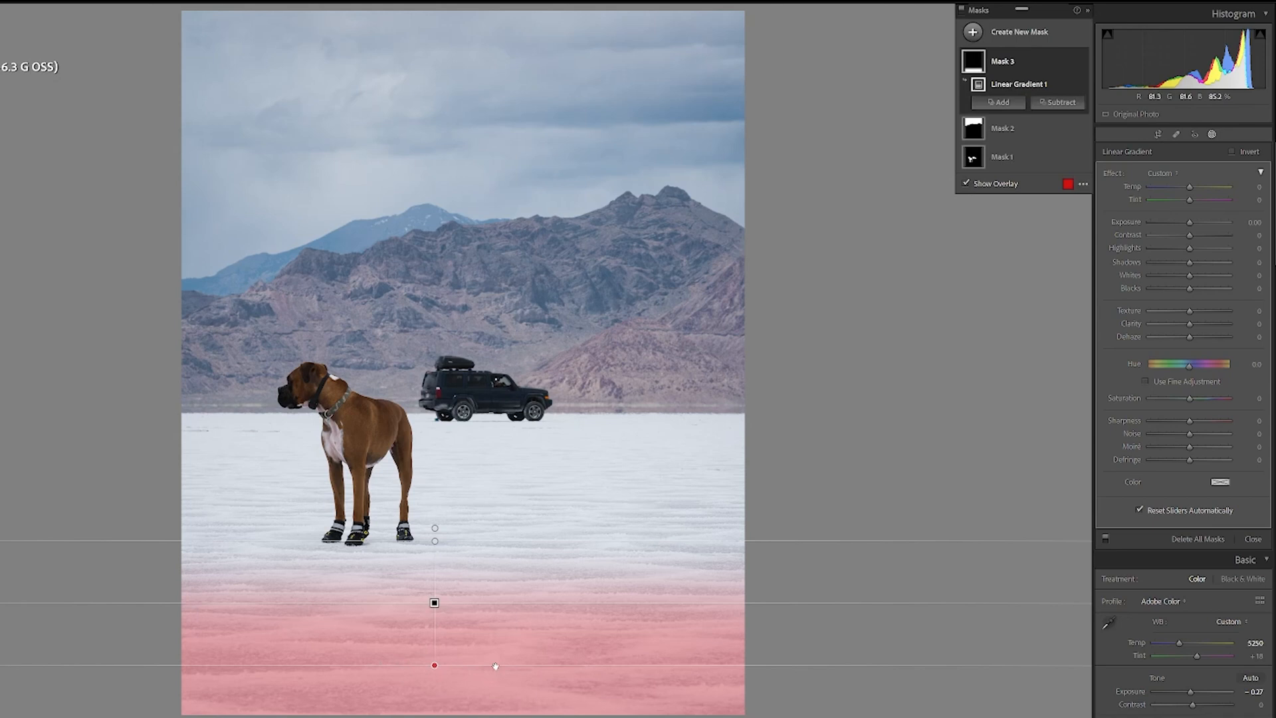
{"action": "left_click", "coordinate": [1254, 223]}
{"action": "key", "text": "BackSpace"}
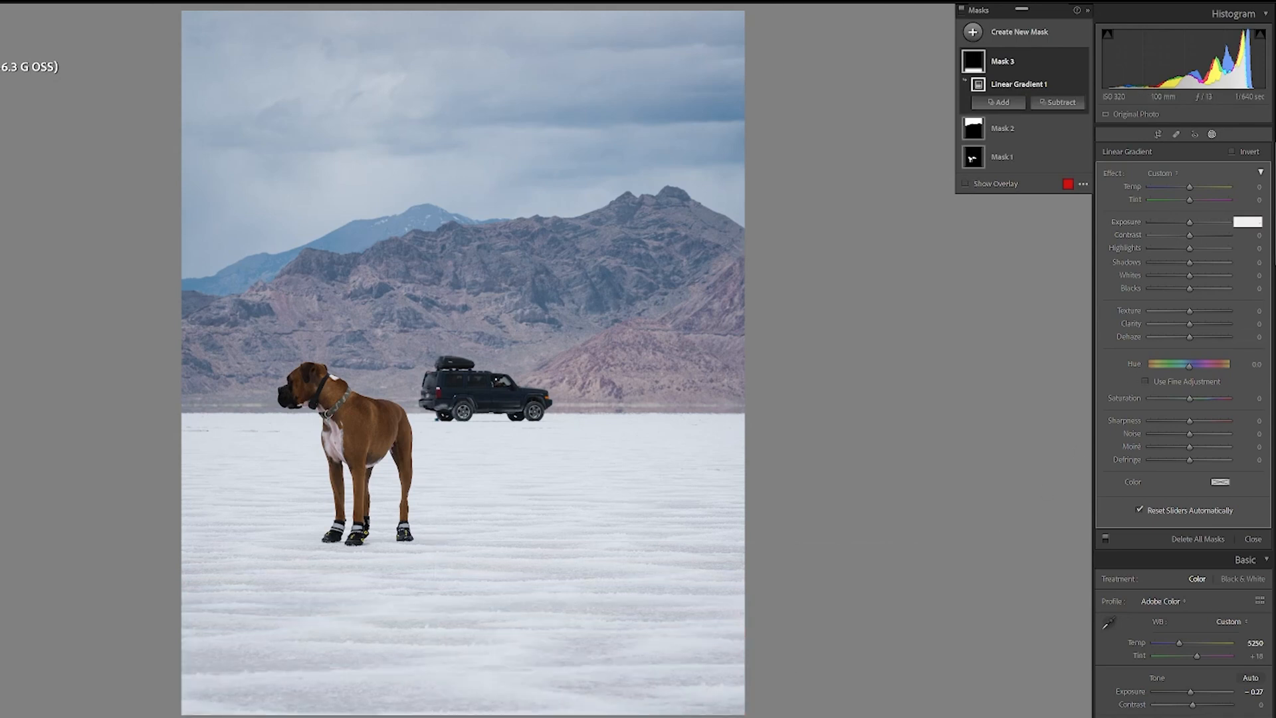
{"action": "type", "text": "-0.5"}
{"action": "key", "text": "Return"}
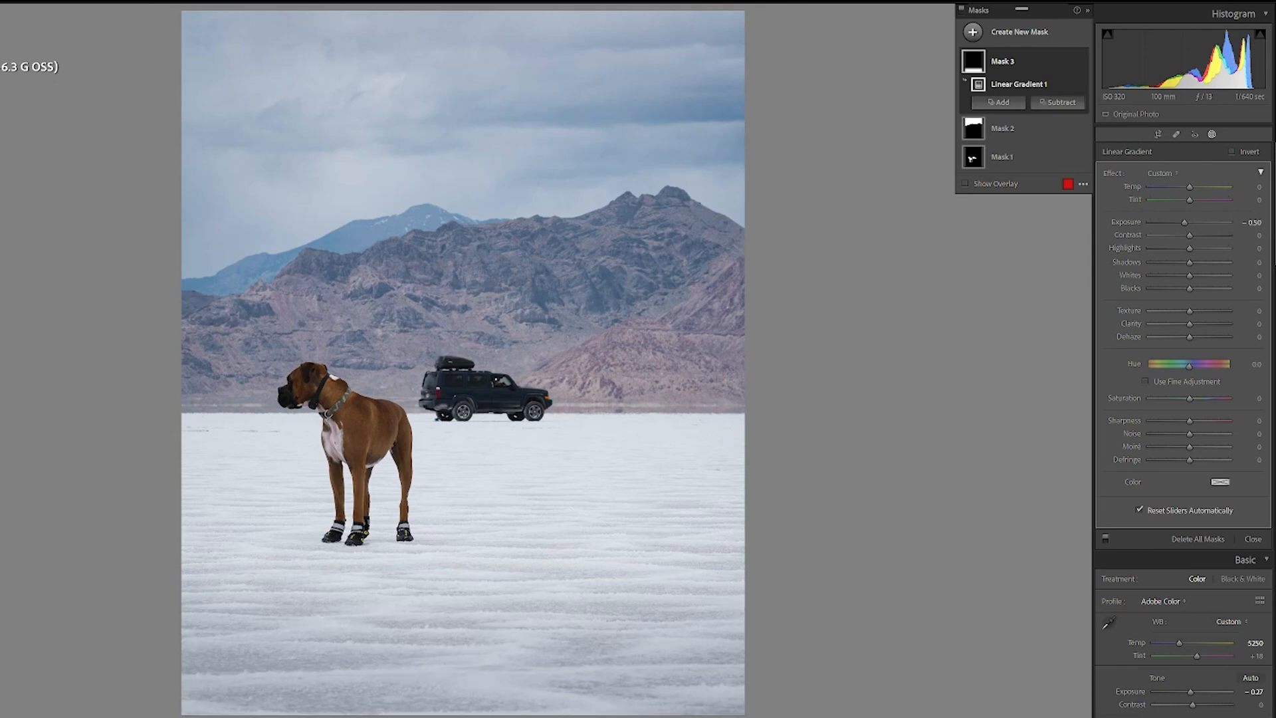
Step: Reposition the linear gradient so it covers only the lower foreground, fading out just below the dog's feet
{"action": "mouse_move", "coordinate": [435, 663]}
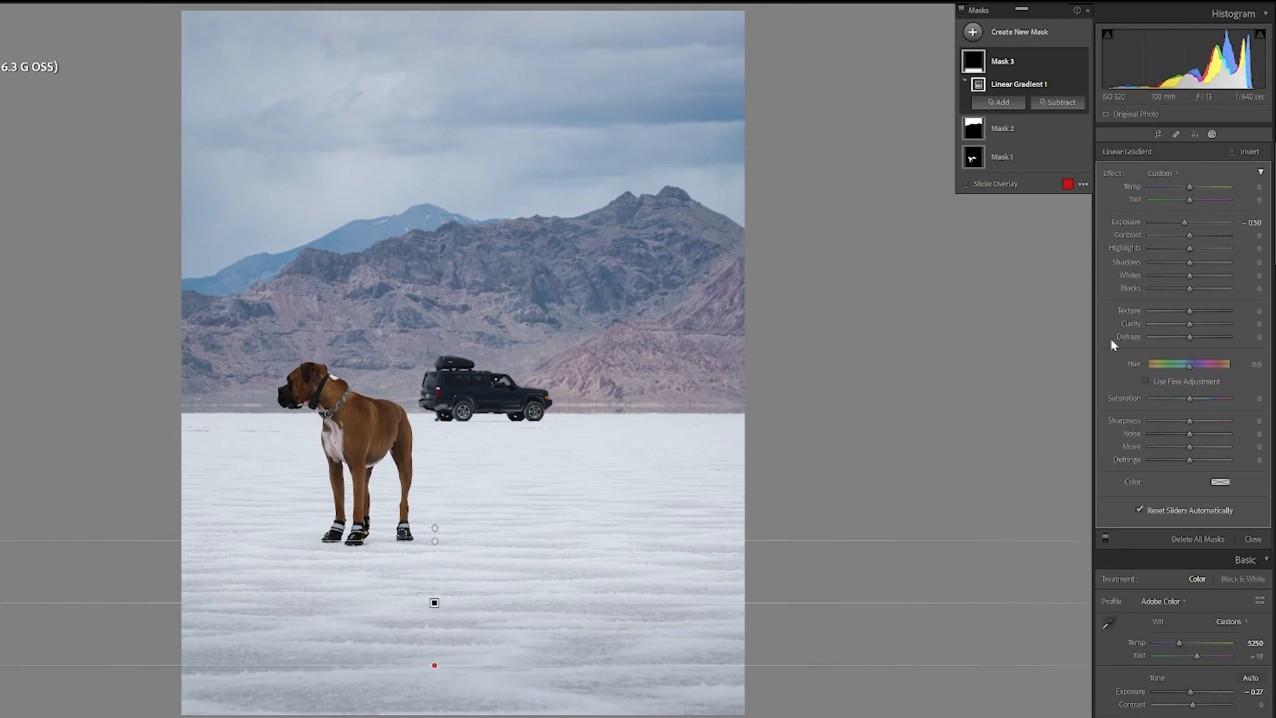
{"action": "left_click", "coordinate": [965, 183]}
{"action": "mouse_move", "coordinate": [468, 664]}
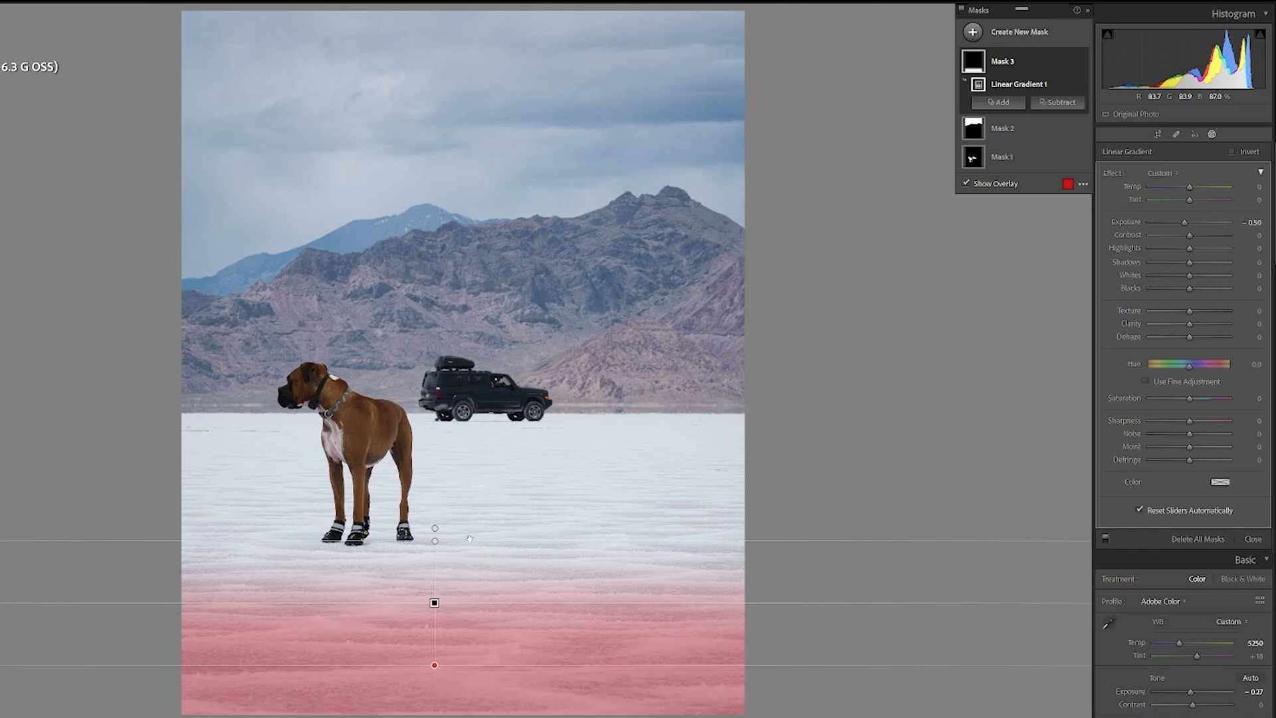
{"action": "left_click_drag", "start_coordinate": [435, 542], "coordinate": [431, 601]}
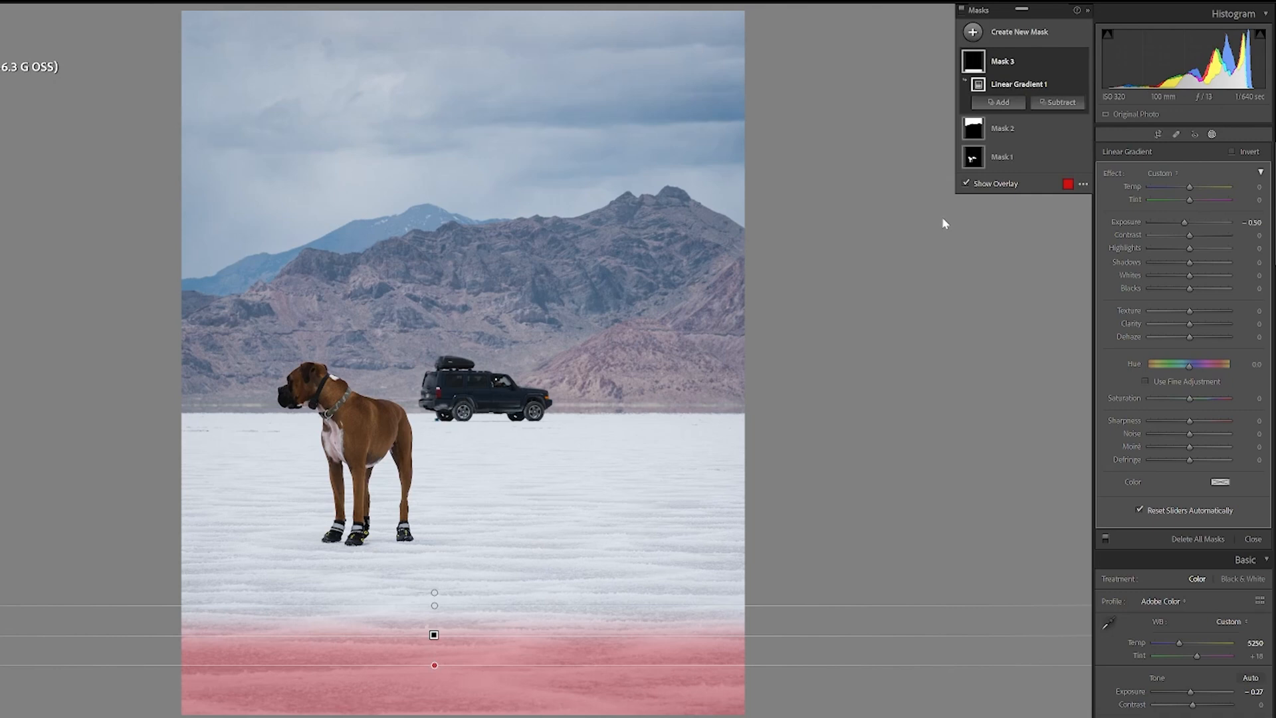
{"action": "left_click", "coordinate": [965, 184]}
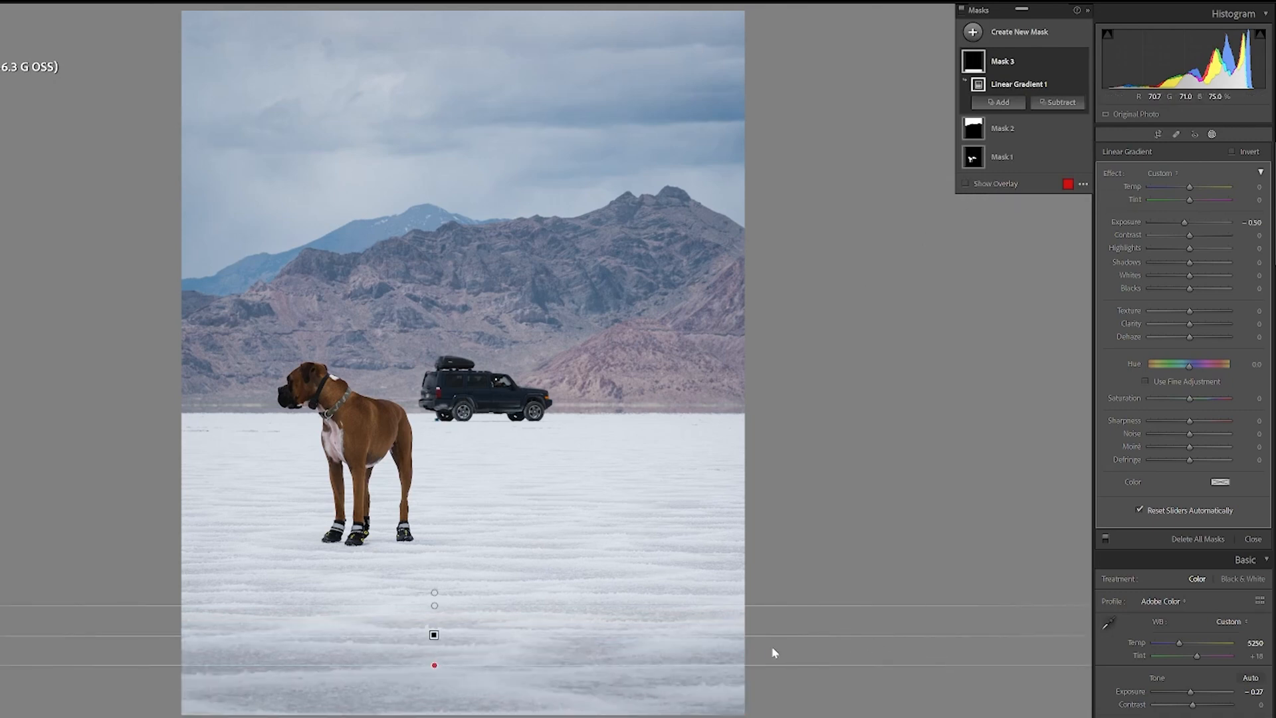
{"action": "mouse_move", "coordinate": [435, 635]}
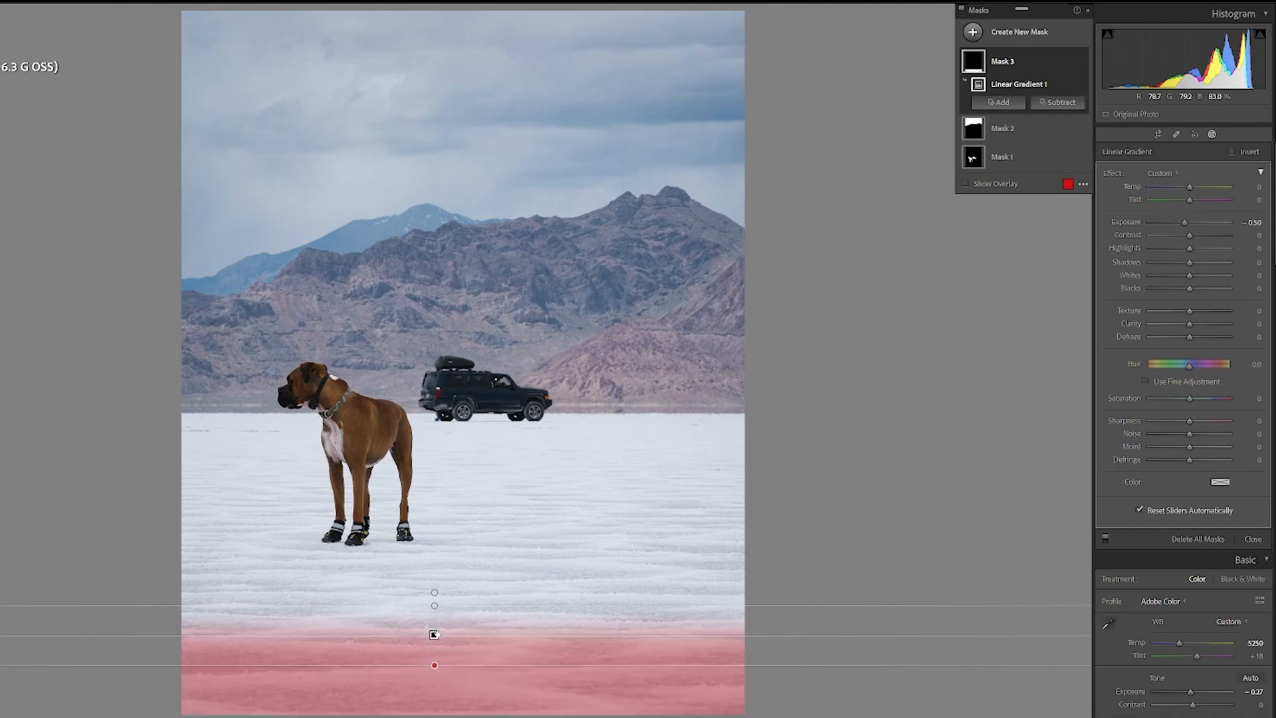
{"action": "left_click_drag", "start_coordinate": [434, 605], "coordinate": [433, 632]}
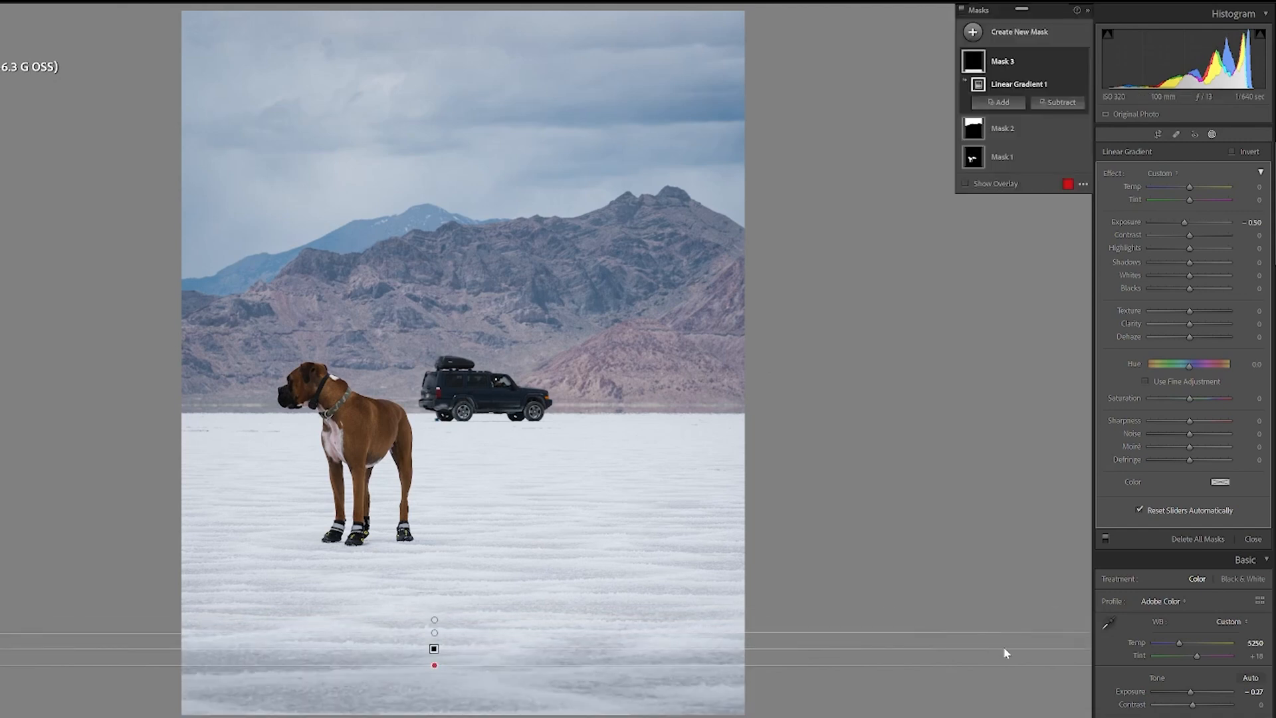
{"action": "left_click_drag", "start_coordinate": [435, 634], "coordinate": [456, 524]}
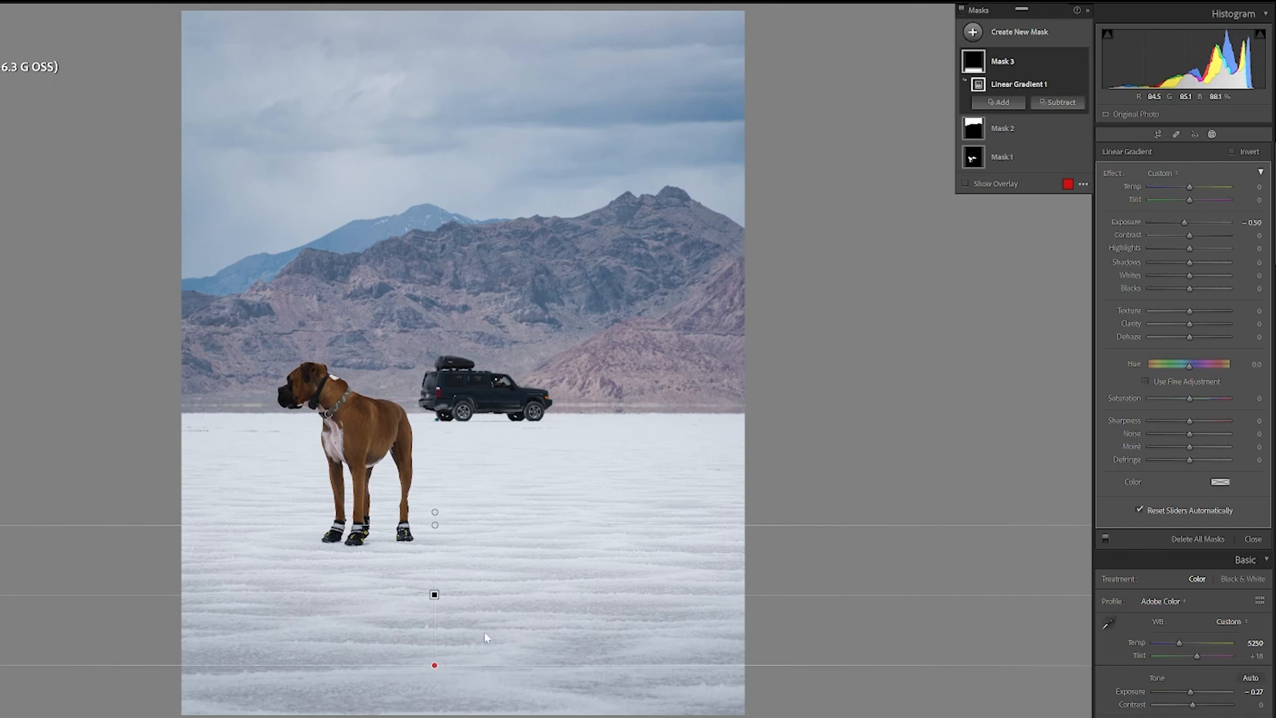
{"action": "left_click_drag", "start_coordinate": [435, 594], "coordinate": [433, 621]}
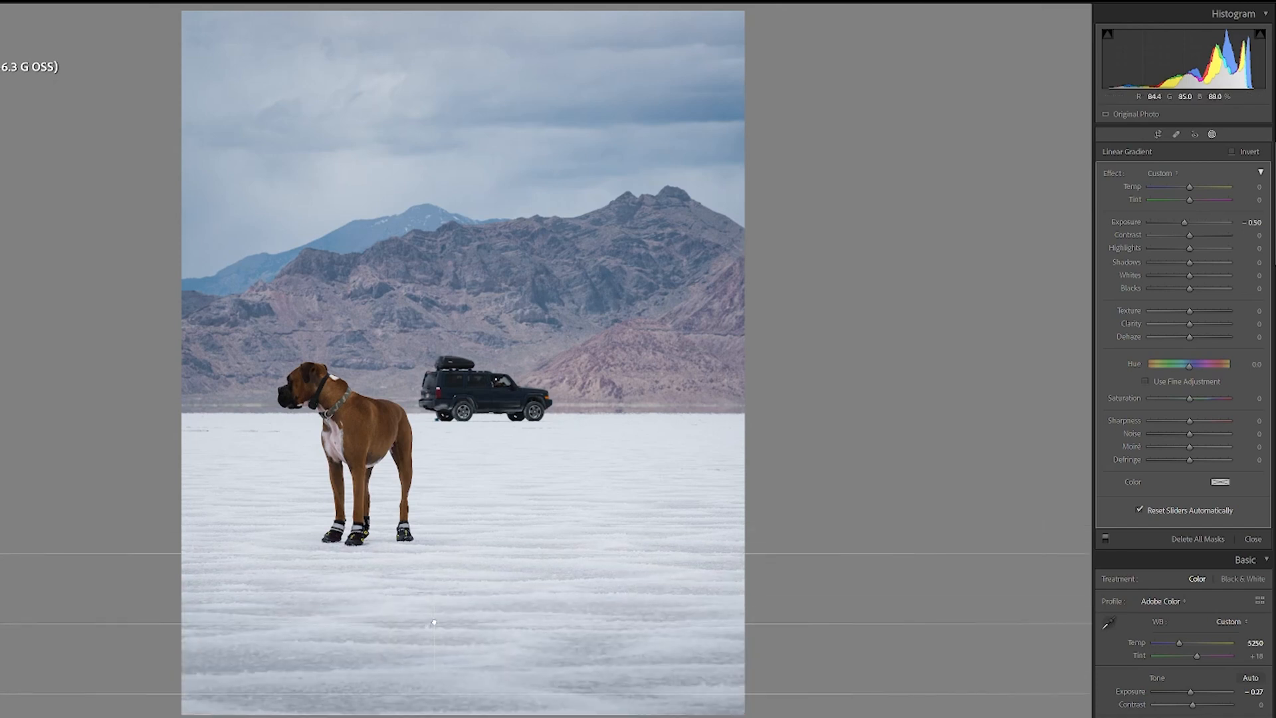
{"action": "left_click_drag", "start_coordinate": [434, 553], "coordinate": [435, 530]}
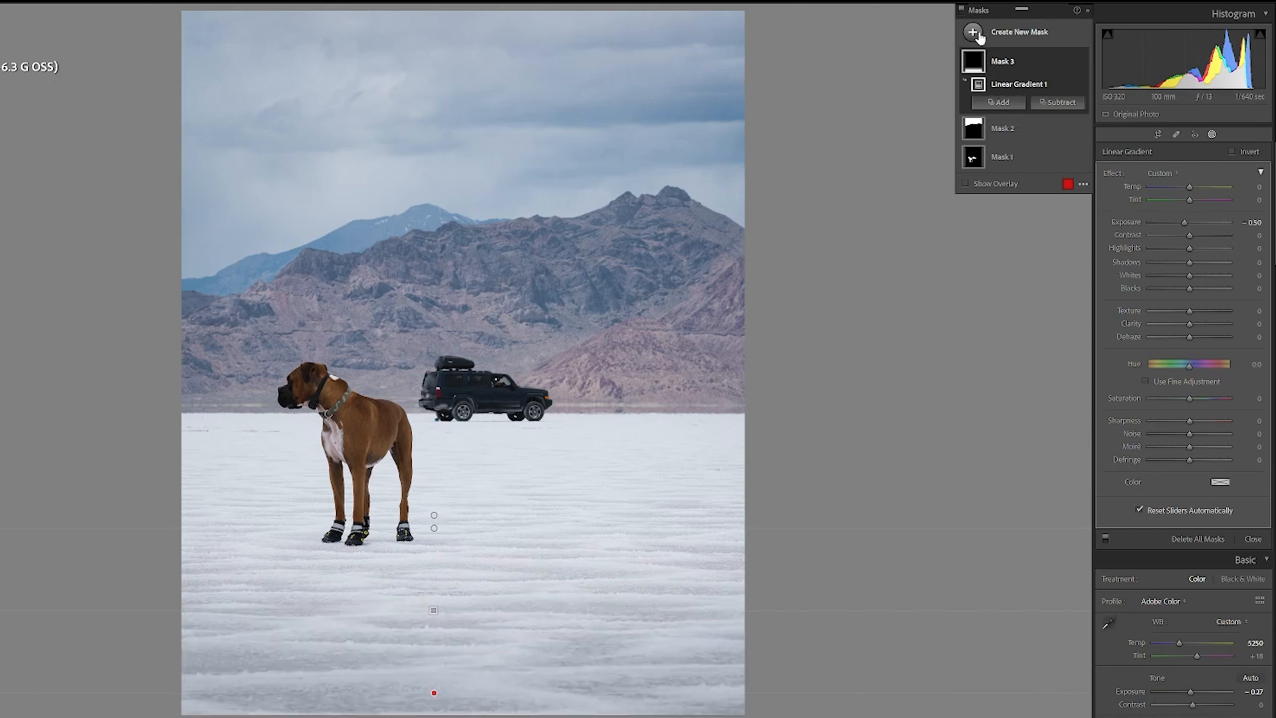
Step: Try adding further linear gradients to the foreground mask, one drawn diagonally near the dog's left side
{"action": "left_click", "coordinate": [1000, 103]}
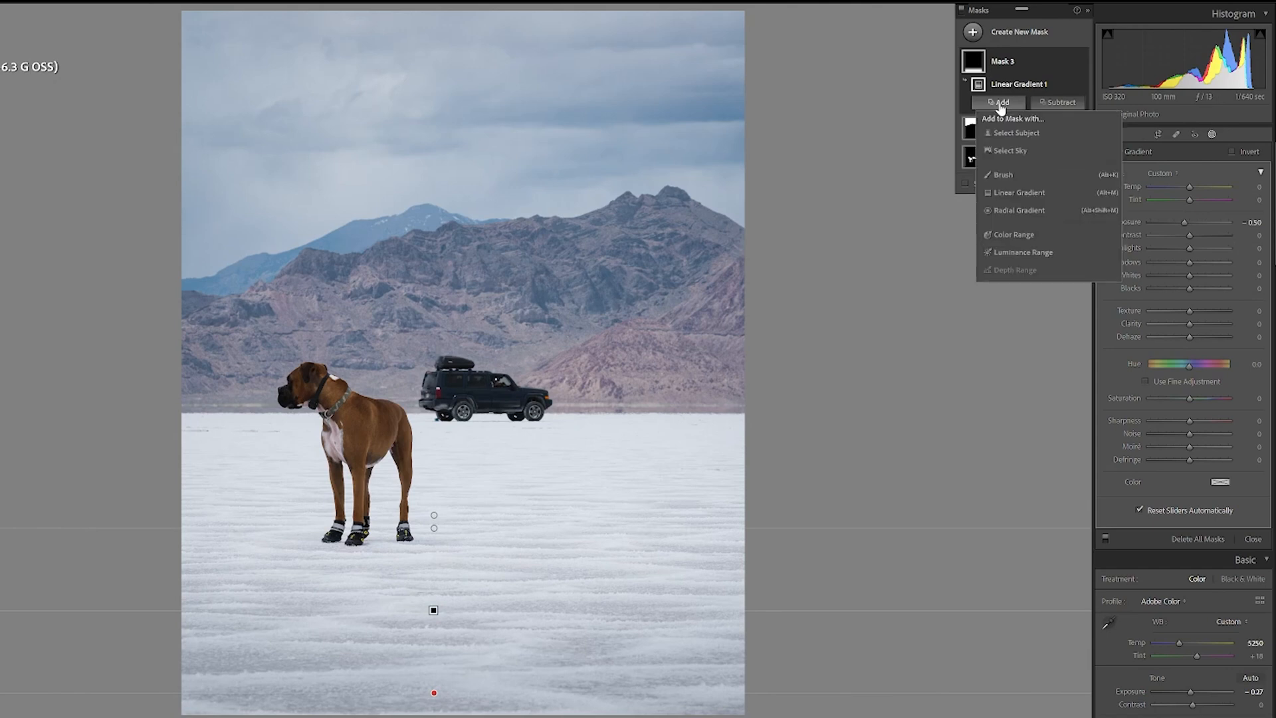
{"action": "left_click", "coordinate": [1011, 197]}
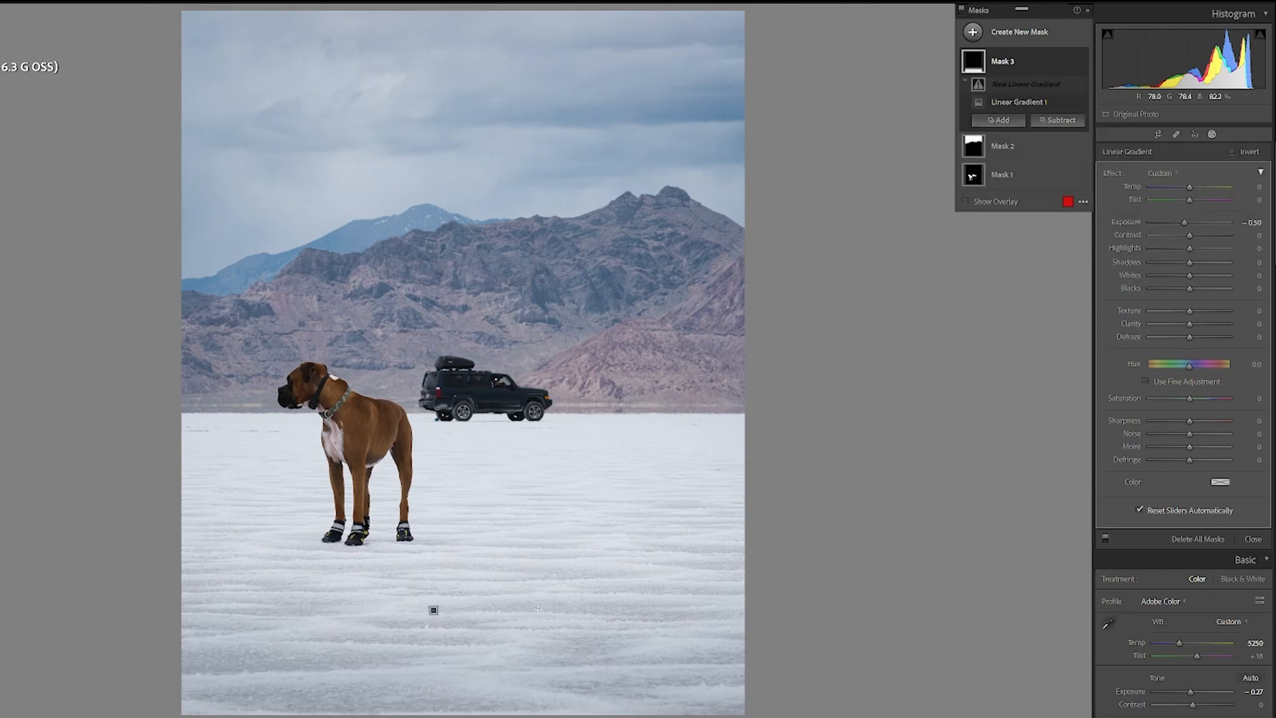
{"action": "left_click_drag", "start_coordinate": [248, 590], "coordinate": [402, 498]}
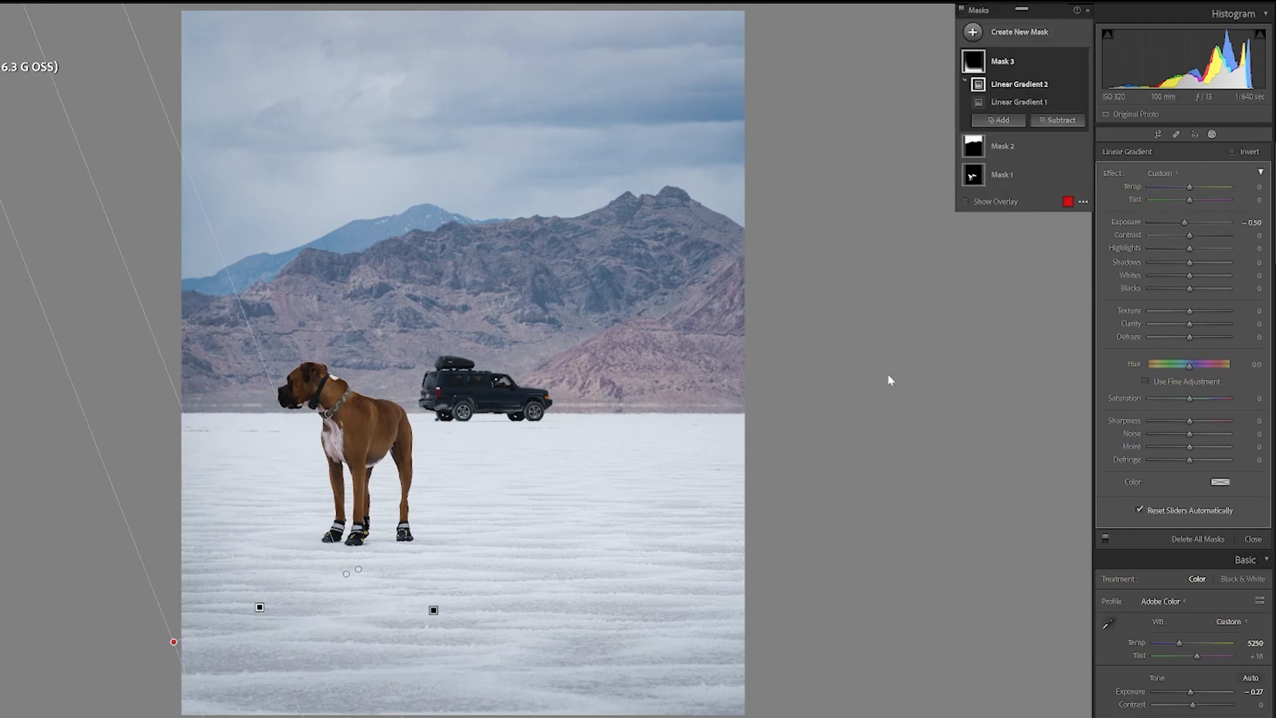
{"action": "left_click", "coordinate": [1002, 122]}
{"action": "left_click", "coordinate": [1019, 210]}
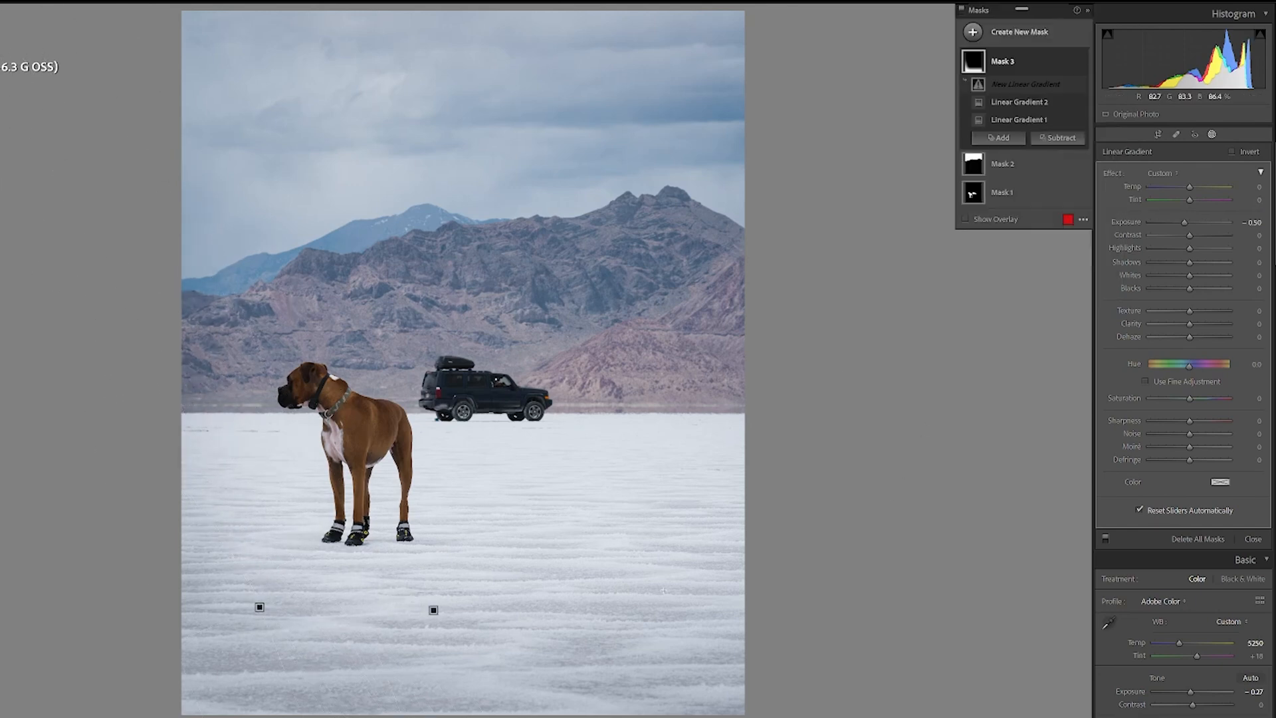
{"action": "left_click_drag", "start_coordinate": [681, 548], "coordinate": [675, 548]}
Step: Create a new radial gradient mask drawn as an ellipse around the dog and the car
{"action": "left_click", "coordinate": [975, 33]}
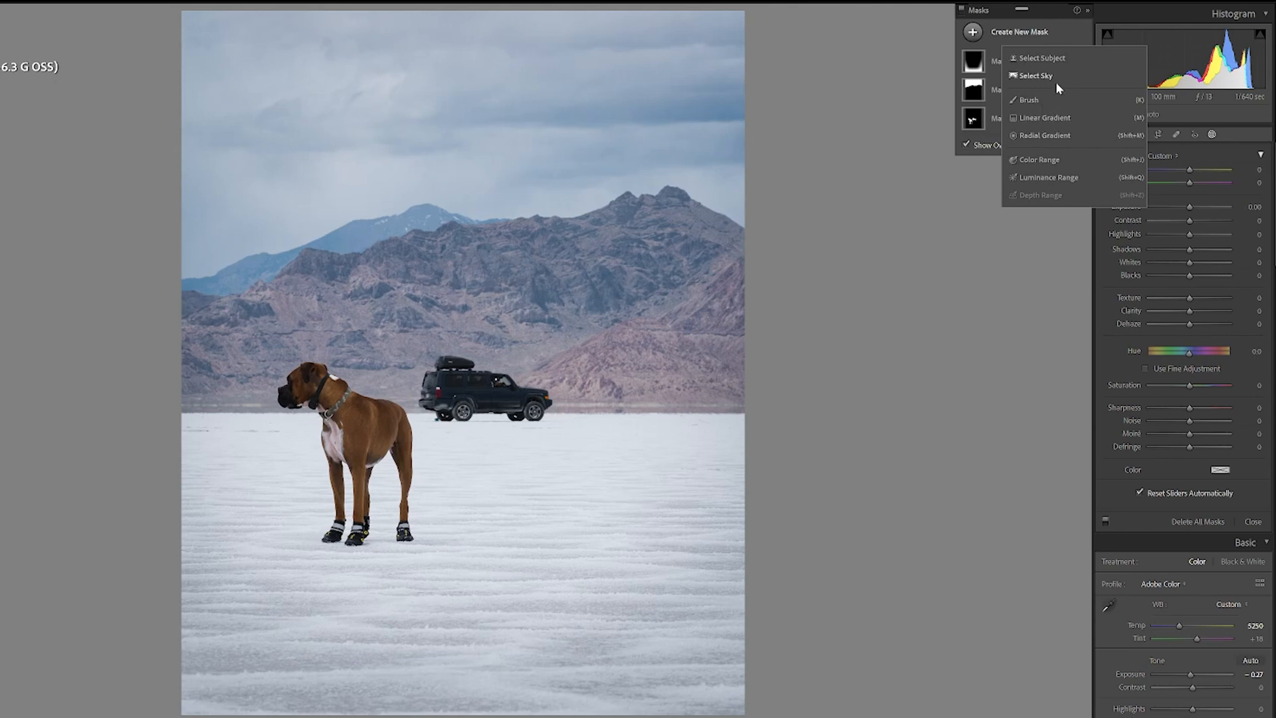
{"action": "left_click", "coordinate": [1043, 136]}
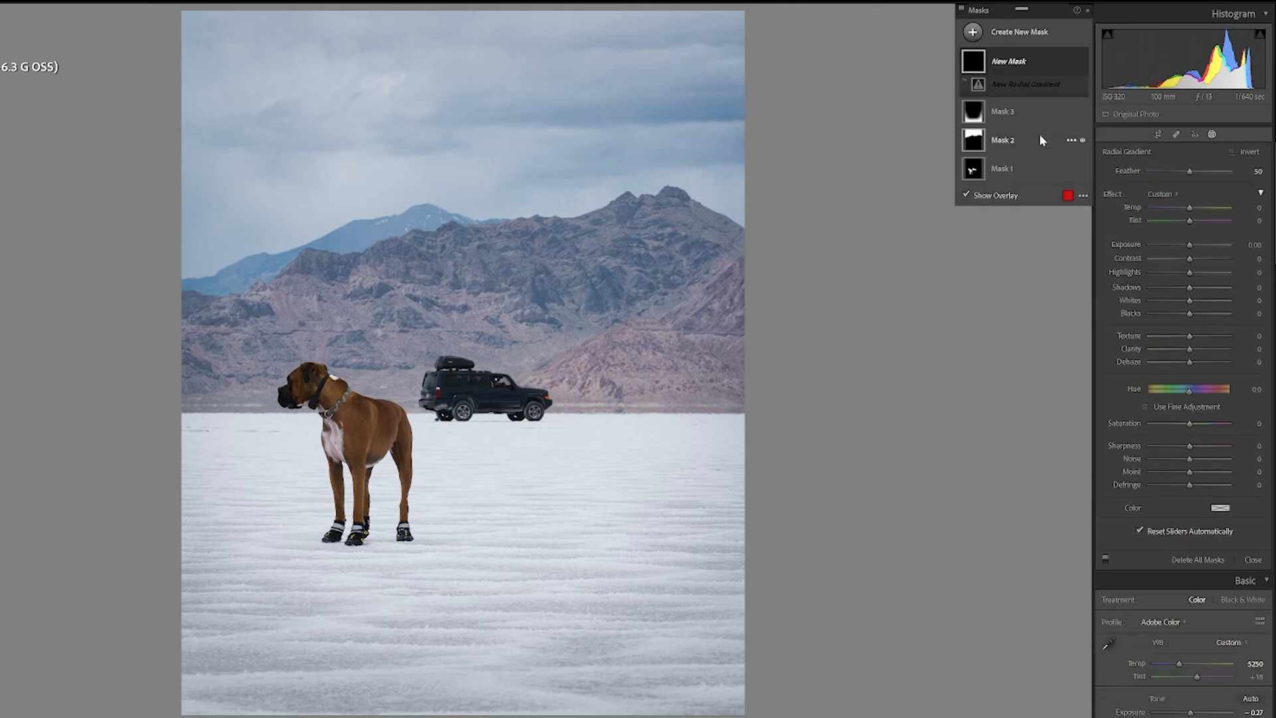
{"action": "left_click_drag", "start_coordinate": [334, 375], "coordinate": [552, 532]}
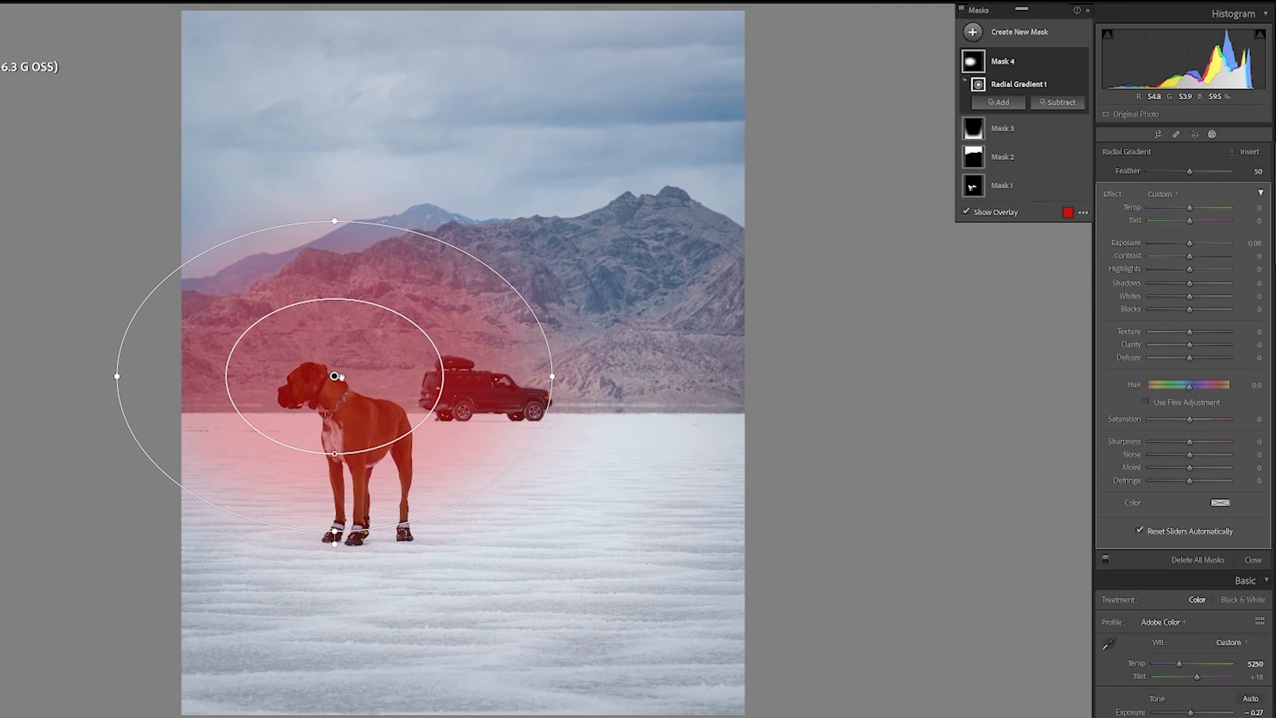
Step: Reshape the radial gradient into a wide horizontal ellipse centred between dog and car, spanning the photo's width at the horizon
{"action": "left_click_drag", "start_coordinate": [334, 376], "coordinate": [447, 374]}
{"action": "left_click_drag", "start_coordinate": [447, 222], "coordinate": [448, 69]}
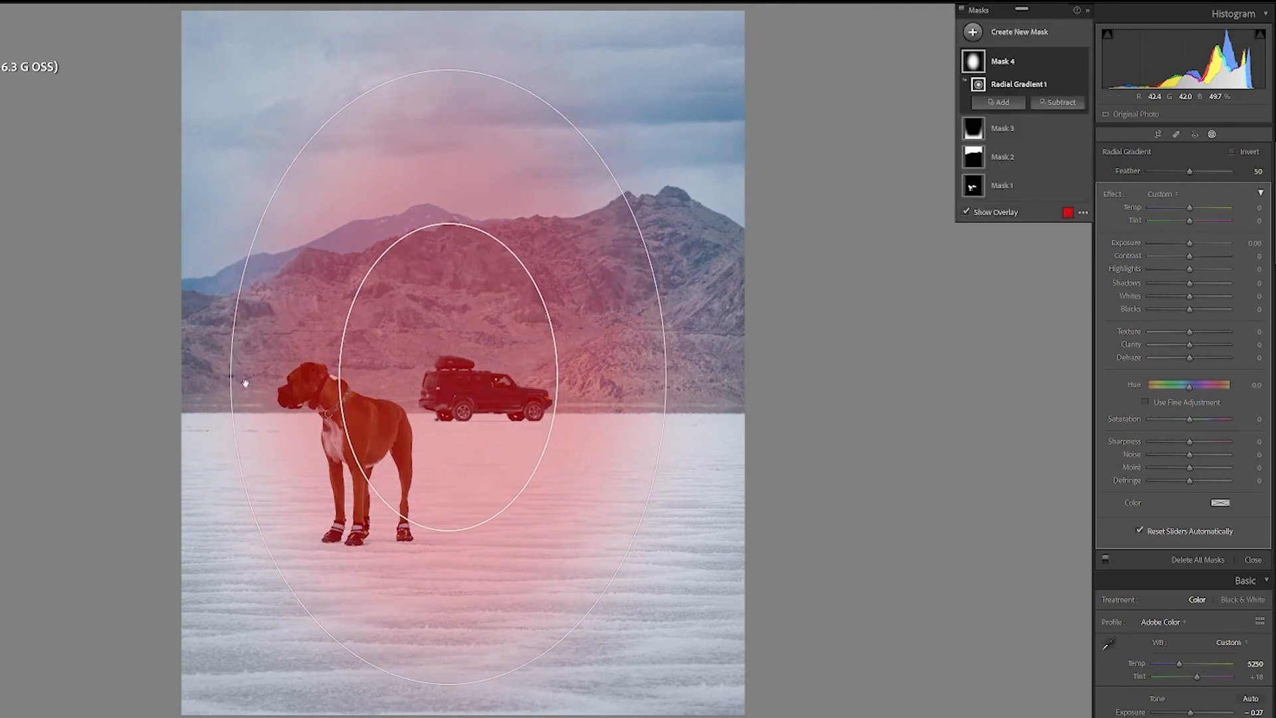
{"action": "left_click_drag", "start_coordinate": [234, 378], "coordinate": [350, 377]}
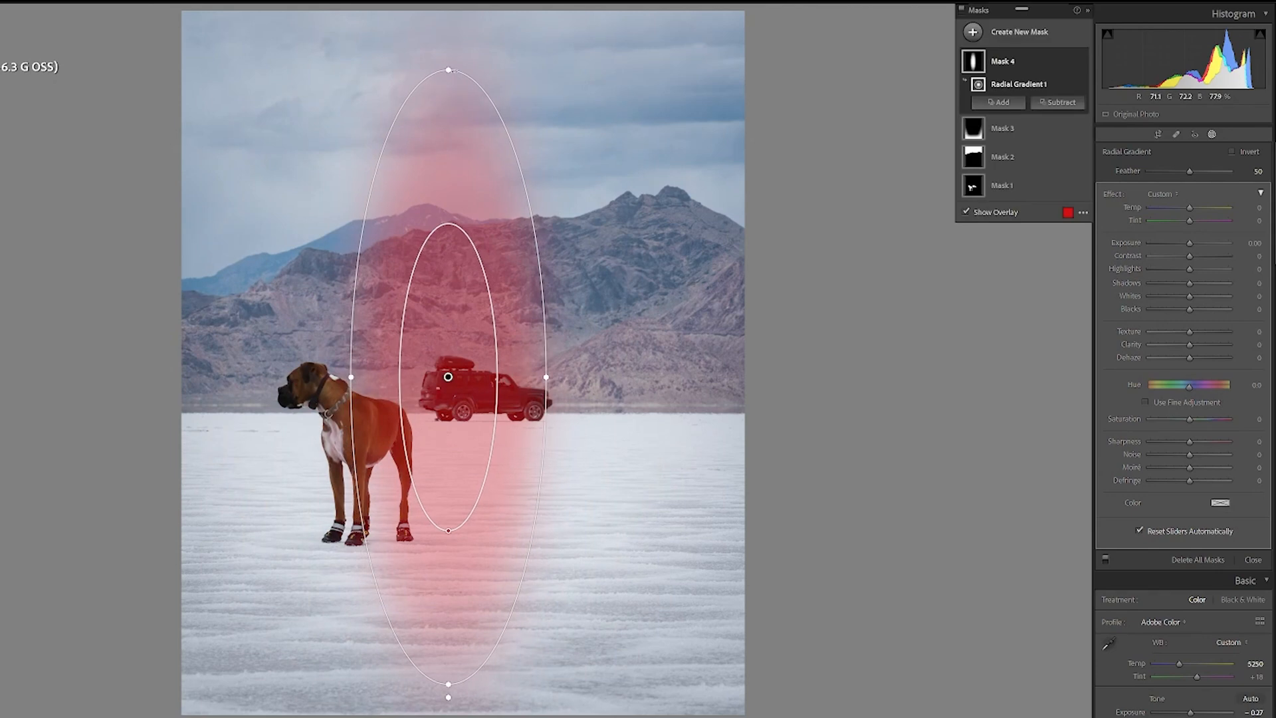
{"action": "left_click_drag", "start_coordinate": [450, 67], "coordinate": [449, 216]}
{"action": "left_click_drag", "start_coordinate": [388, 372], "coordinate": [518, 410]}
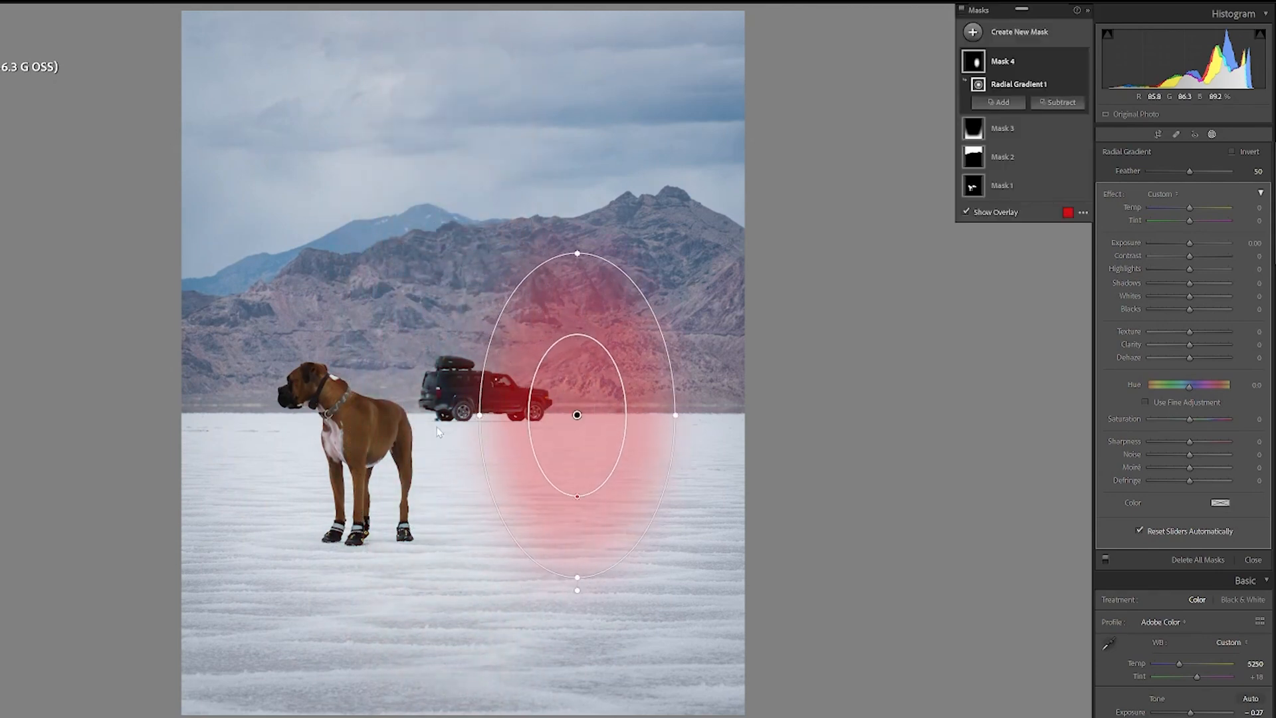
{"action": "left_click_drag", "start_coordinate": [480, 414], "coordinate": [260, 408]}
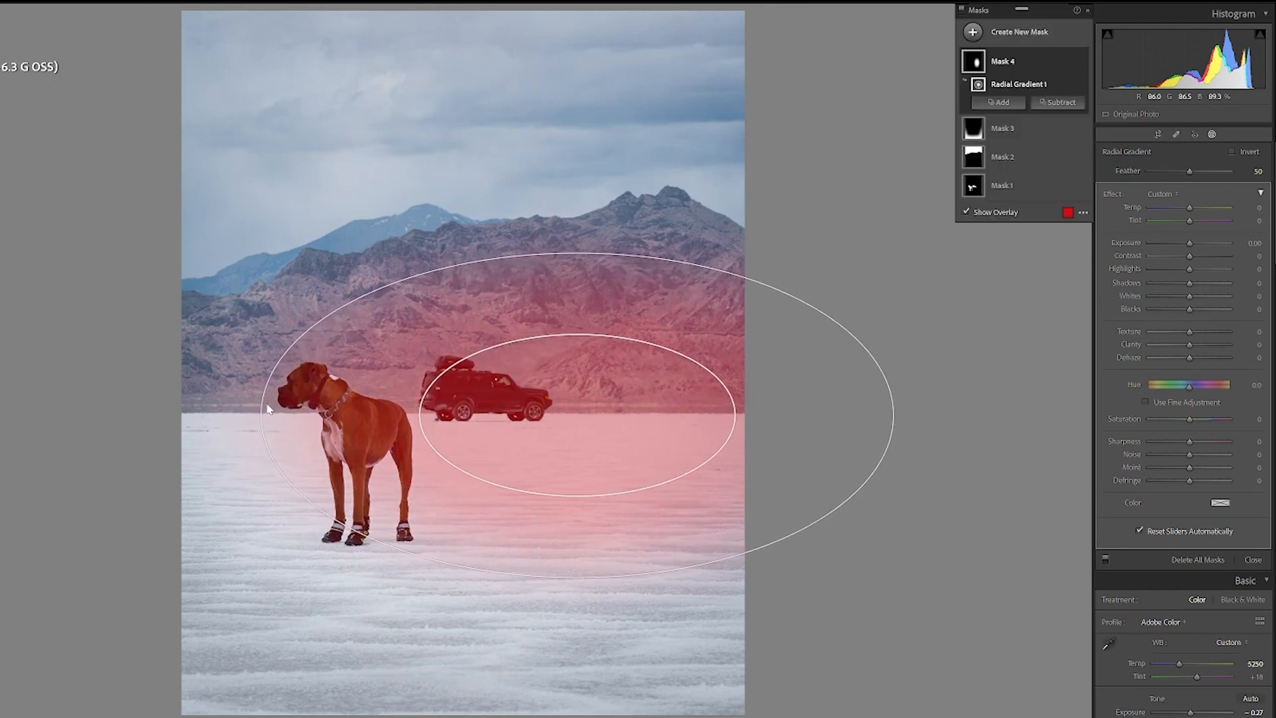
{"action": "left_click_drag", "start_coordinate": [577, 415], "coordinate": [460, 413]}
{"action": "left_click_drag", "start_coordinate": [145, 415], "coordinate": [163, 418]}
Step: Set the radial mask's exposure to 0.10
{"action": "left_click", "coordinate": [966, 213]}
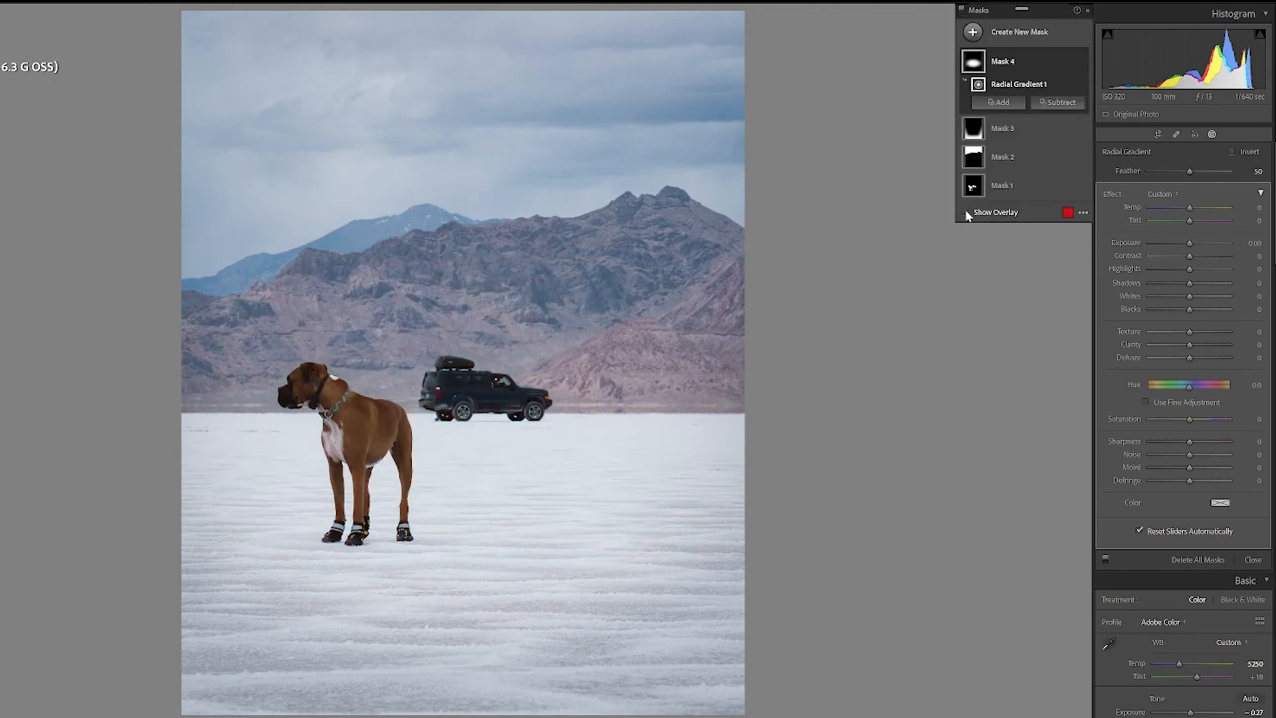
{"action": "left_click", "coordinate": [966, 213]}
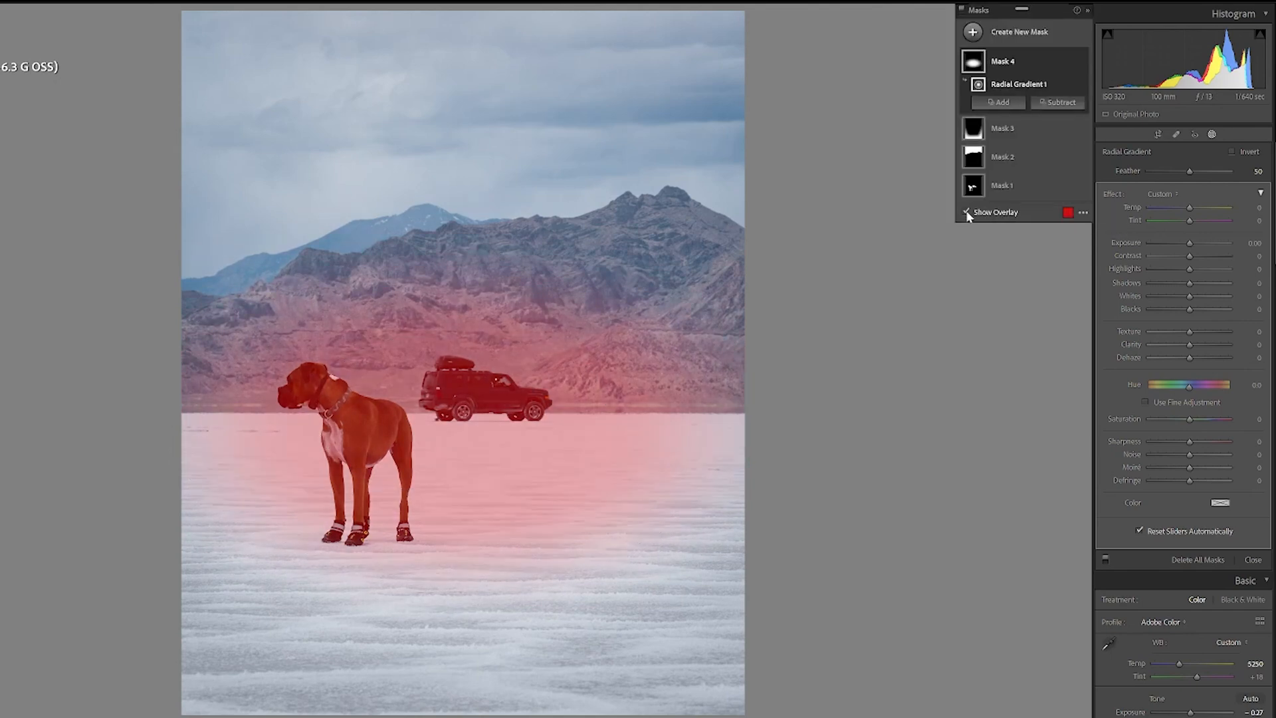
{"action": "left_click", "coordinate": [966, 213]}
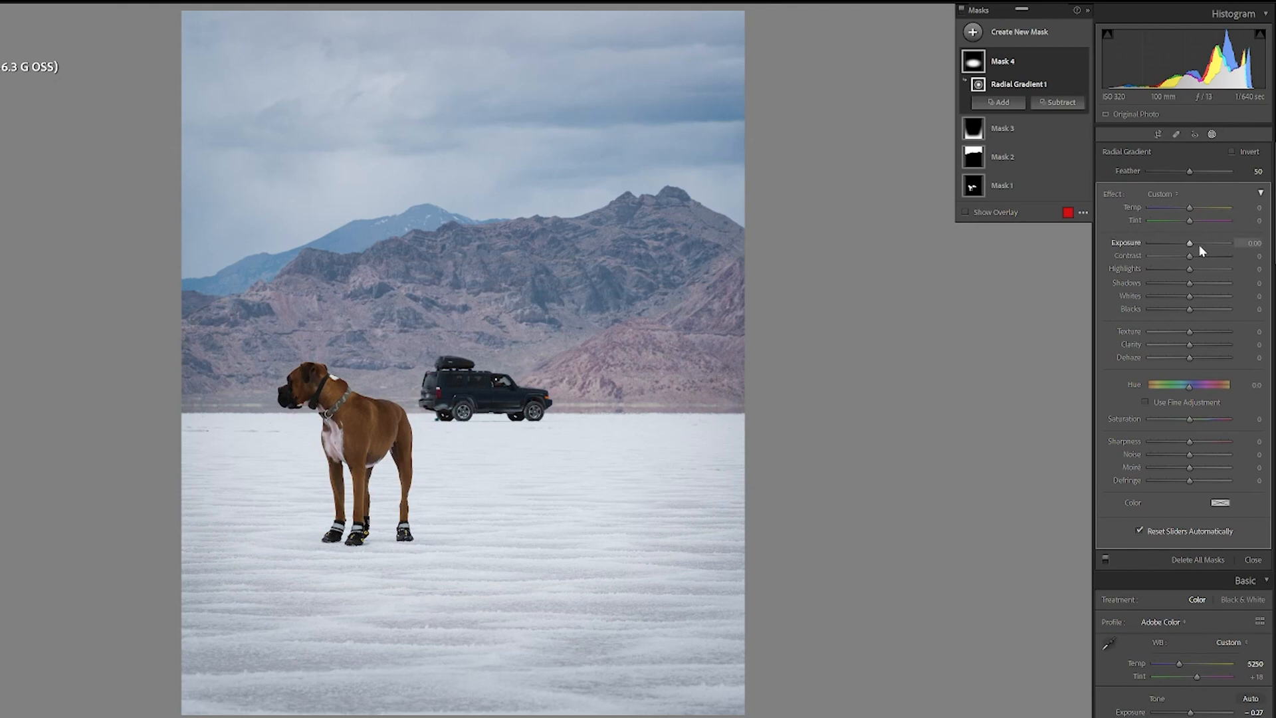
{"action": "mouse_move", "coordinate": [1190, 243]}
{"action": "left_mouse_down"}
{"action": "mouse_move", "coordinate": [1177, 241]}
{"action": "mouse_move", "coordinate": [1201, 245]}
{"action": "mouse_move", "coordinate": [1190, 245]}
{"action": "left_mouse_up"}
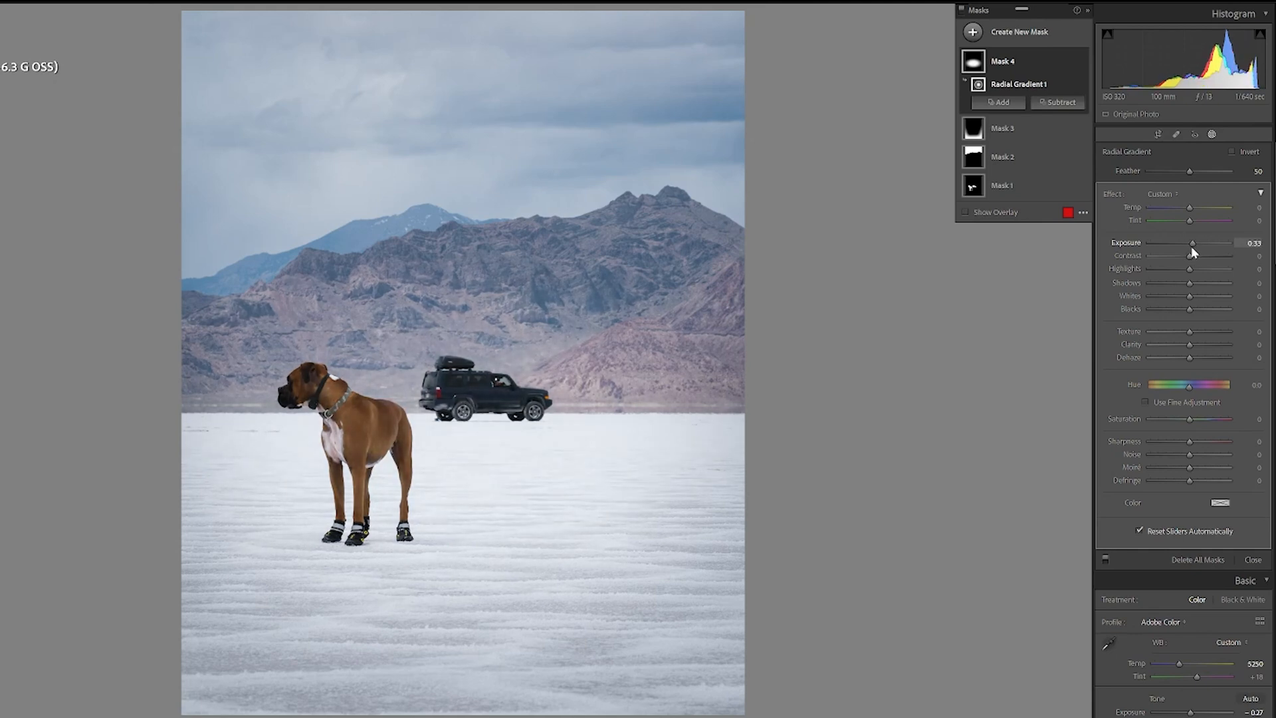
{"action": "left_click", "coordinate": [1253, 242]}
{"action": "type", "text": "0"}
{"action": "key", "text": "Return"}
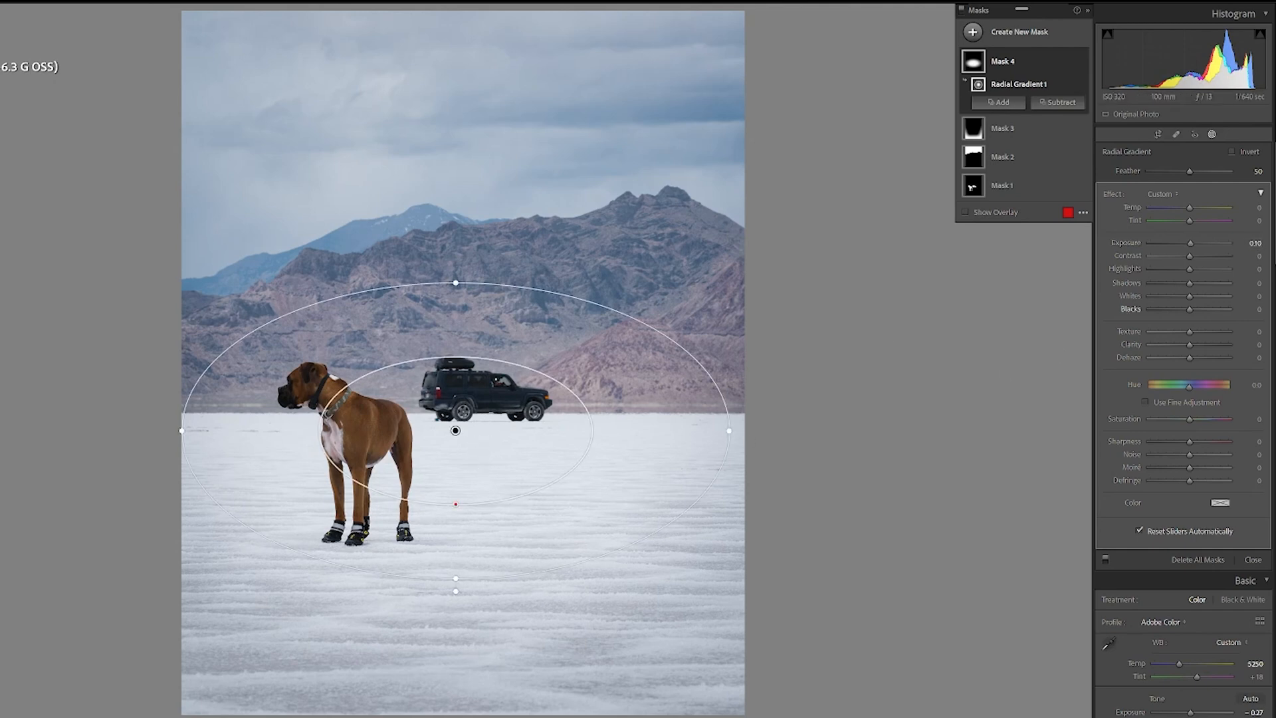
Step: Set the radial mask's Highlights to -25 and invert the radial mask
{"action": "left_click_drag", "start_coordinate": [1188, 269], "coordinate": [1065, 264]}
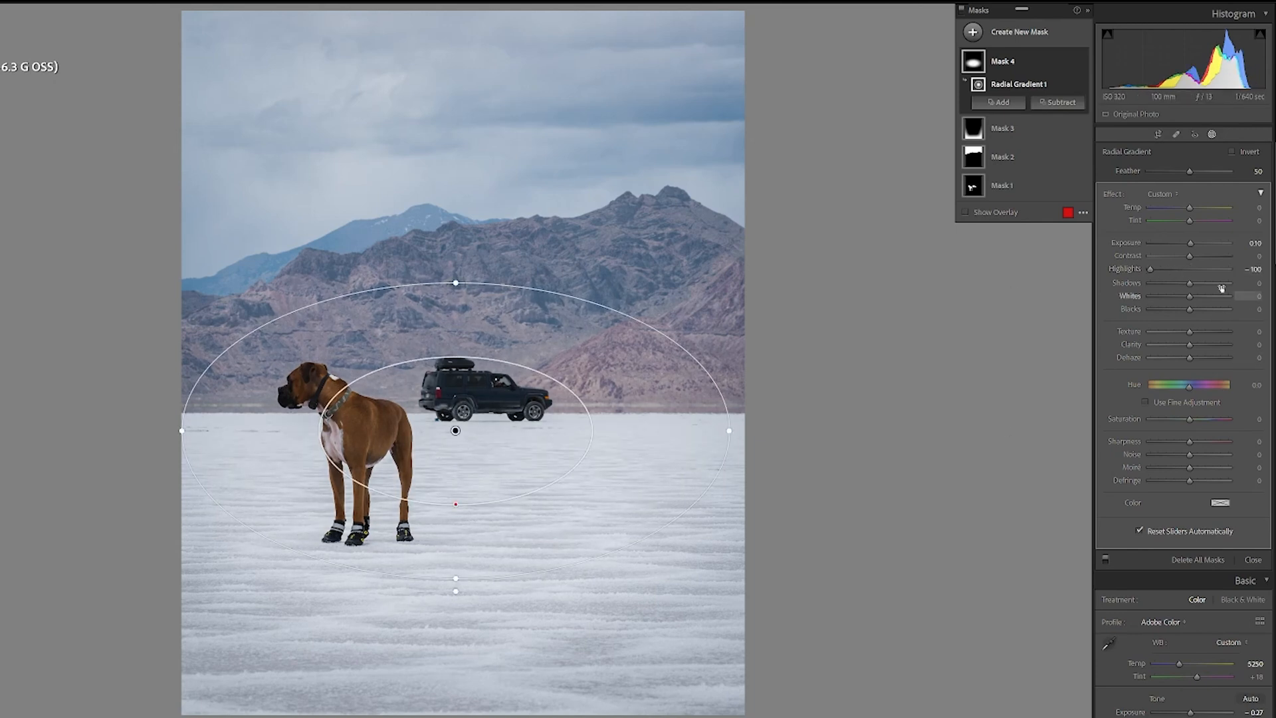
{"action": "left_click_drag", "start_coordinate": [1163, 270], "coordinate": [1179, 269]}
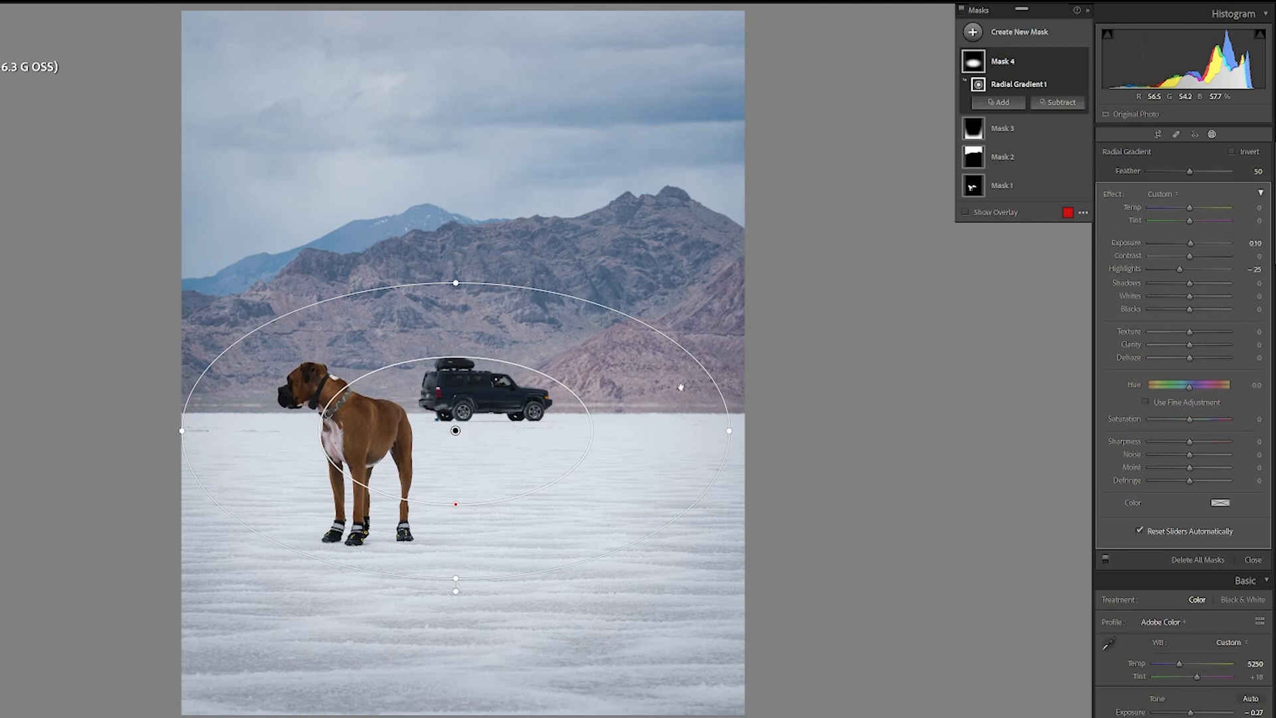
{"action": "left_click", "coordinate": [1233, 153]}
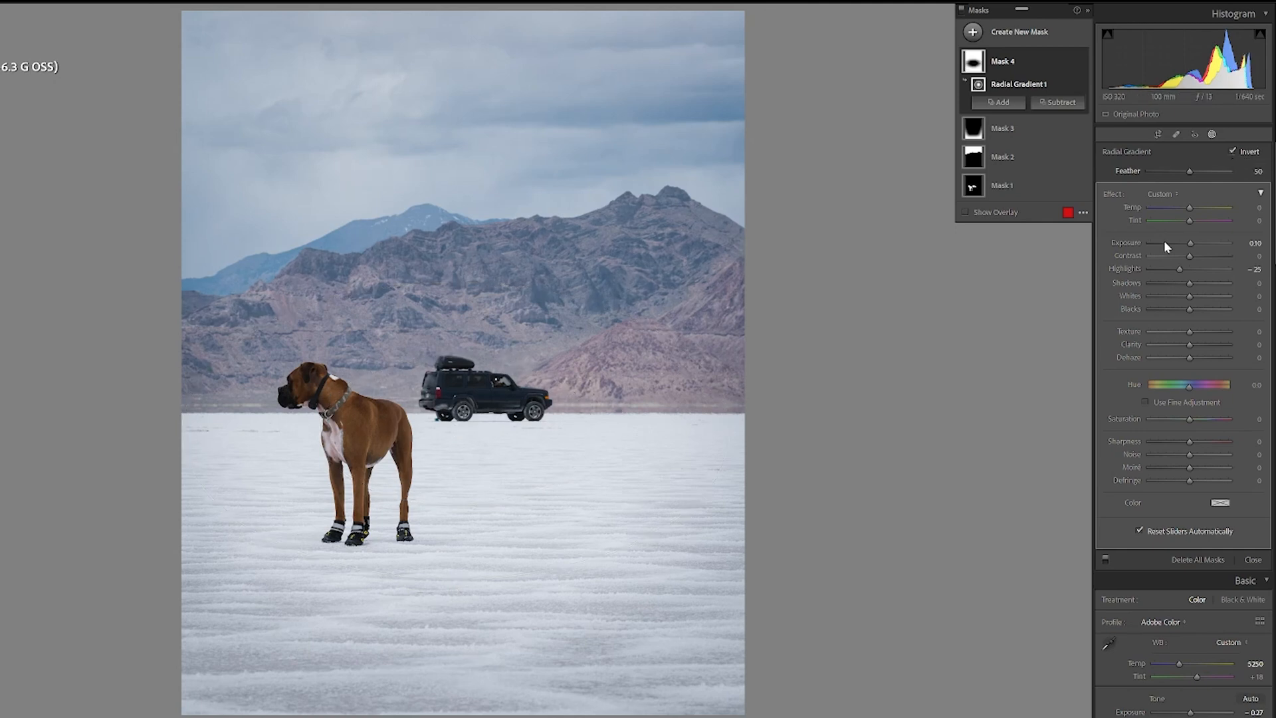
Step: Set the inverted radial mask's exposure to -0.07
{"action": "left_click", "coordinate": [966, 213]}
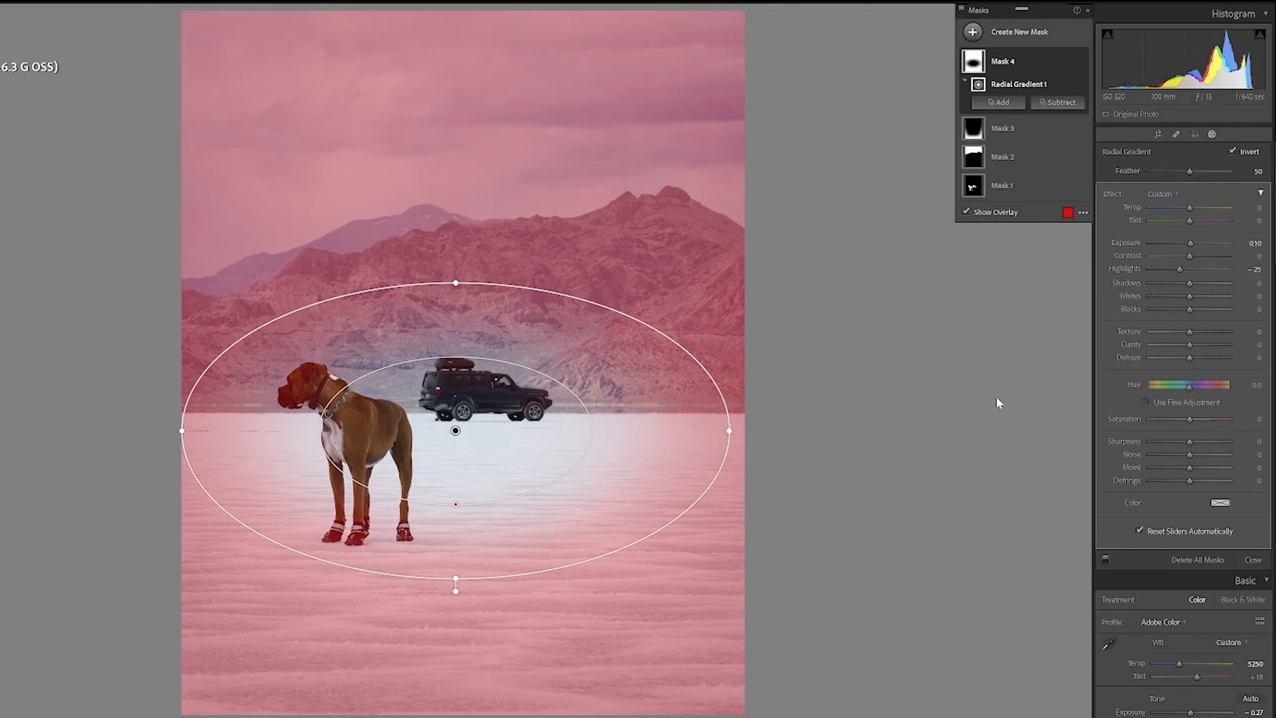
{"action": "left_click", "coordinate": [965, 213]}
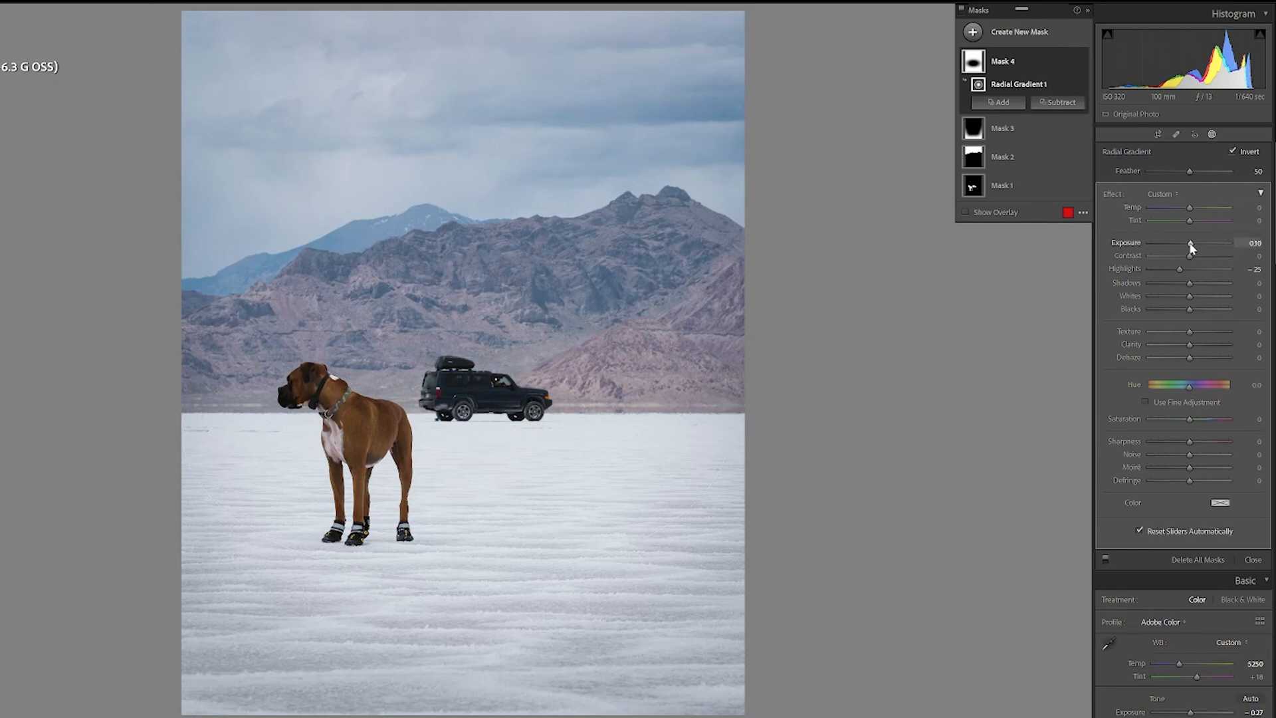
{"action": "mouse_move", "coordinate": [1189, 242]}
{"action": "left_mouse_down"}
{"action": "mouse_move", "coordinate": [1175, 241]}
{"action": "mouse_move", "coordinate": [1188, 241]}
{"action": "left_mouse_up"}
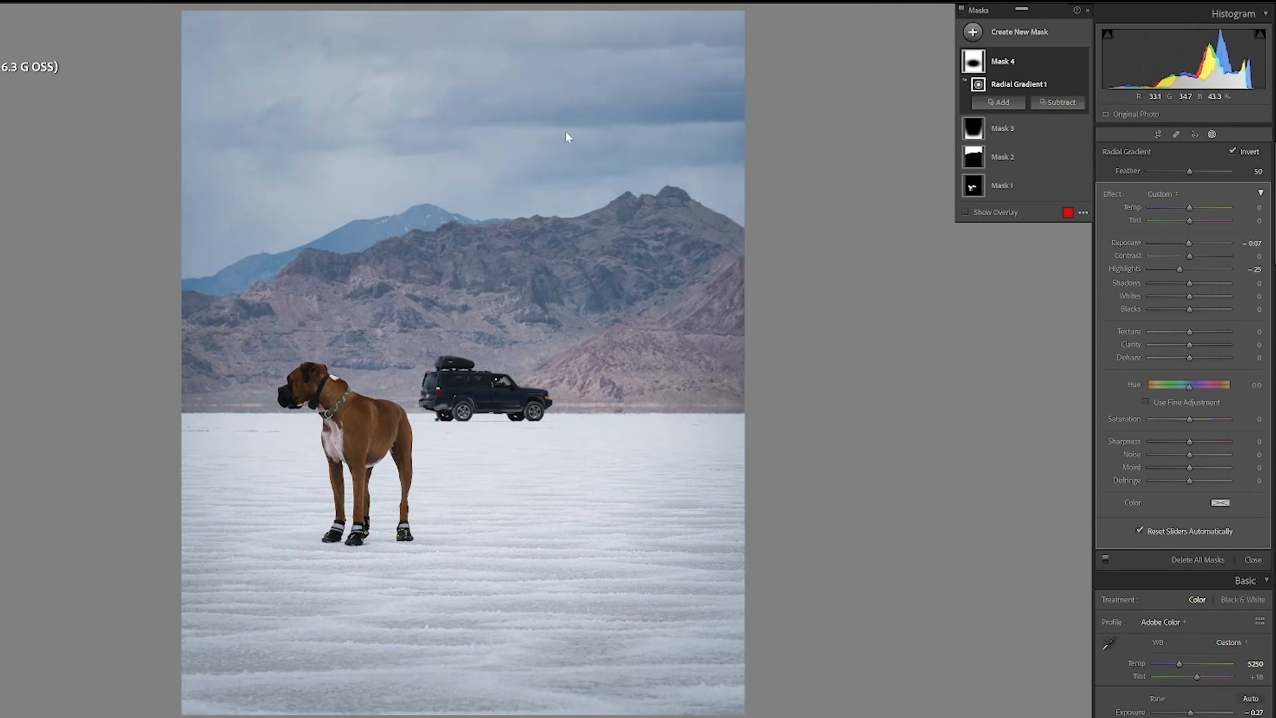